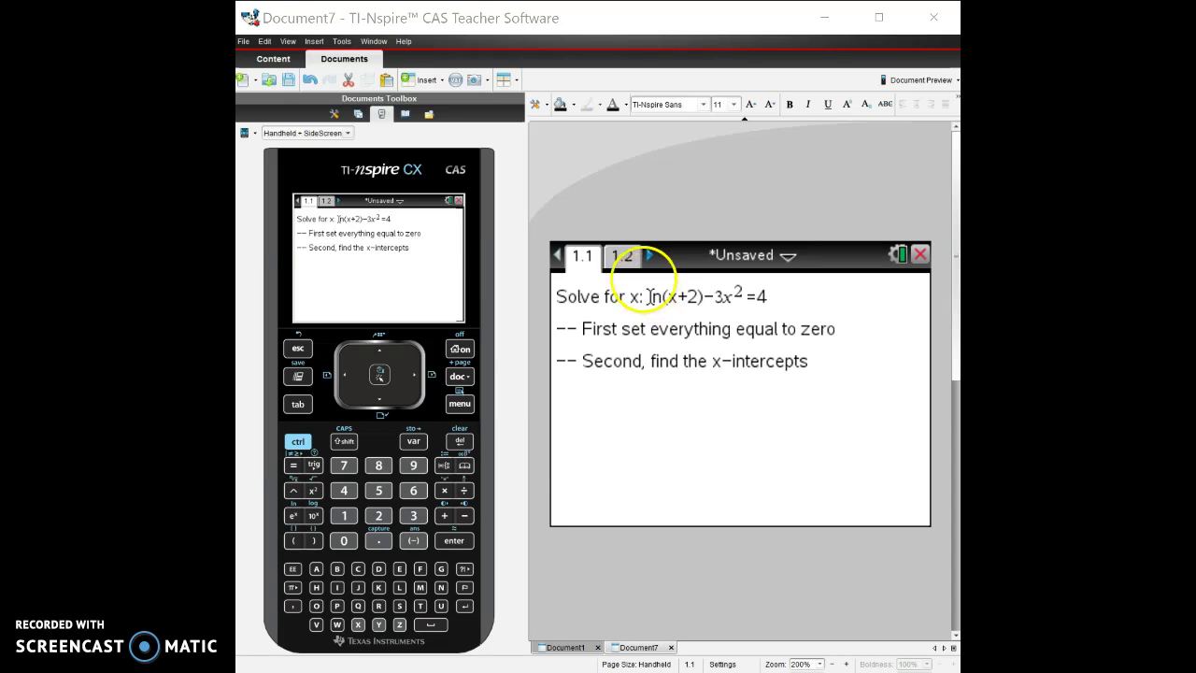
On page 1.2, drag the f1(x) label to the graph's upper left, away from the curve
left_click(623, 255)
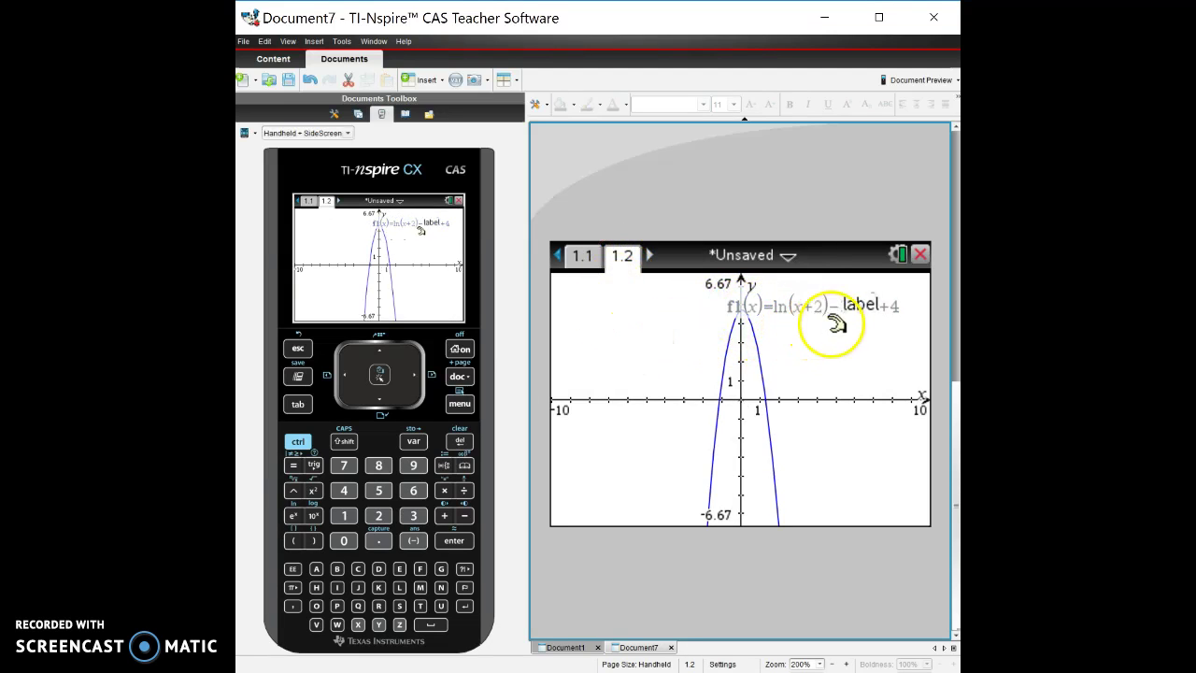
left_click_drag(855, 311, 689, 305)
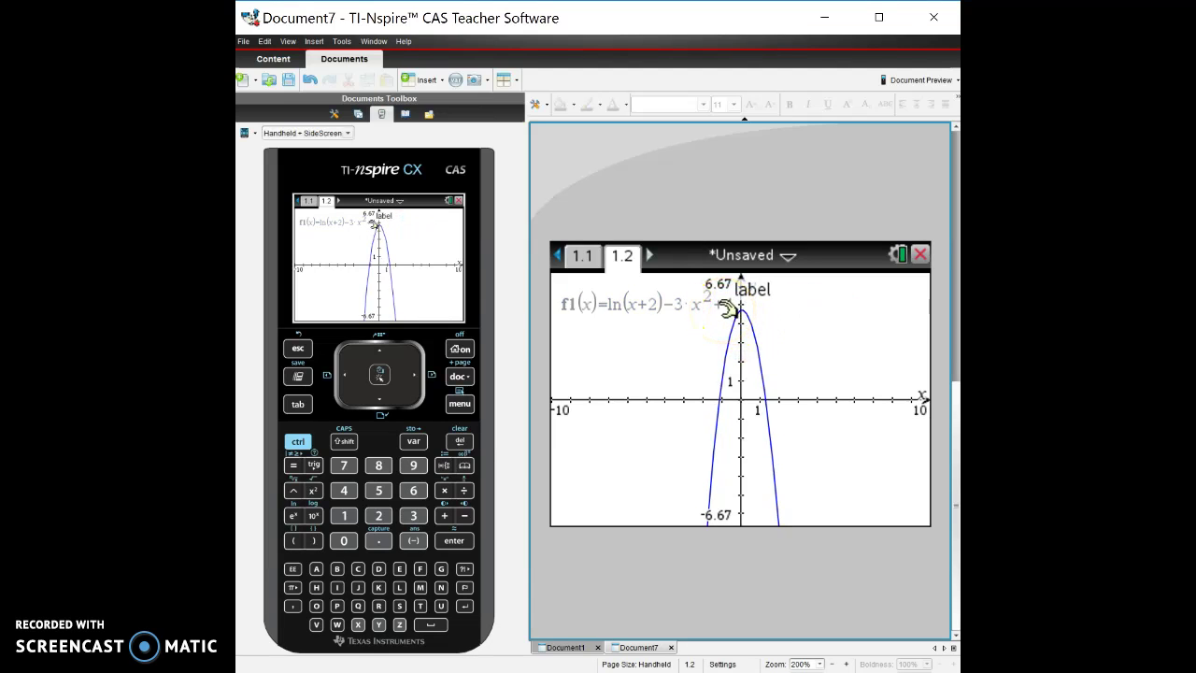
Insert a minus before 4 in the notes equation so it reads ln(x+2)−3x²=−4
left_click(581, 262)
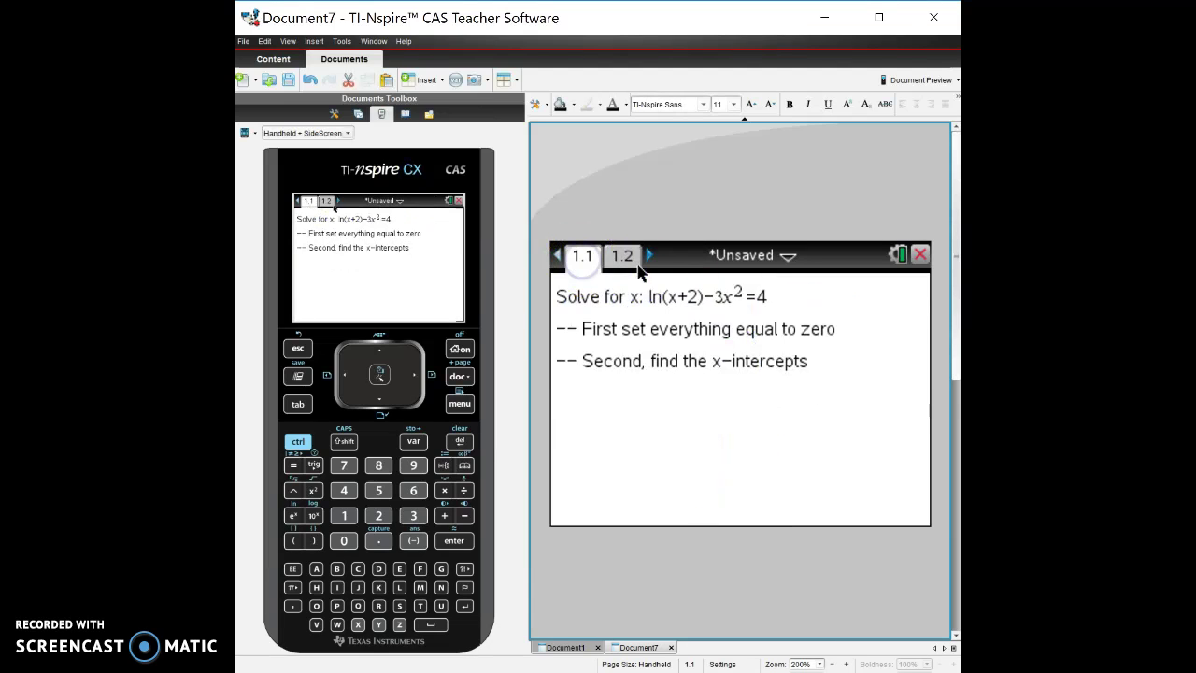
left_click(760, 297)
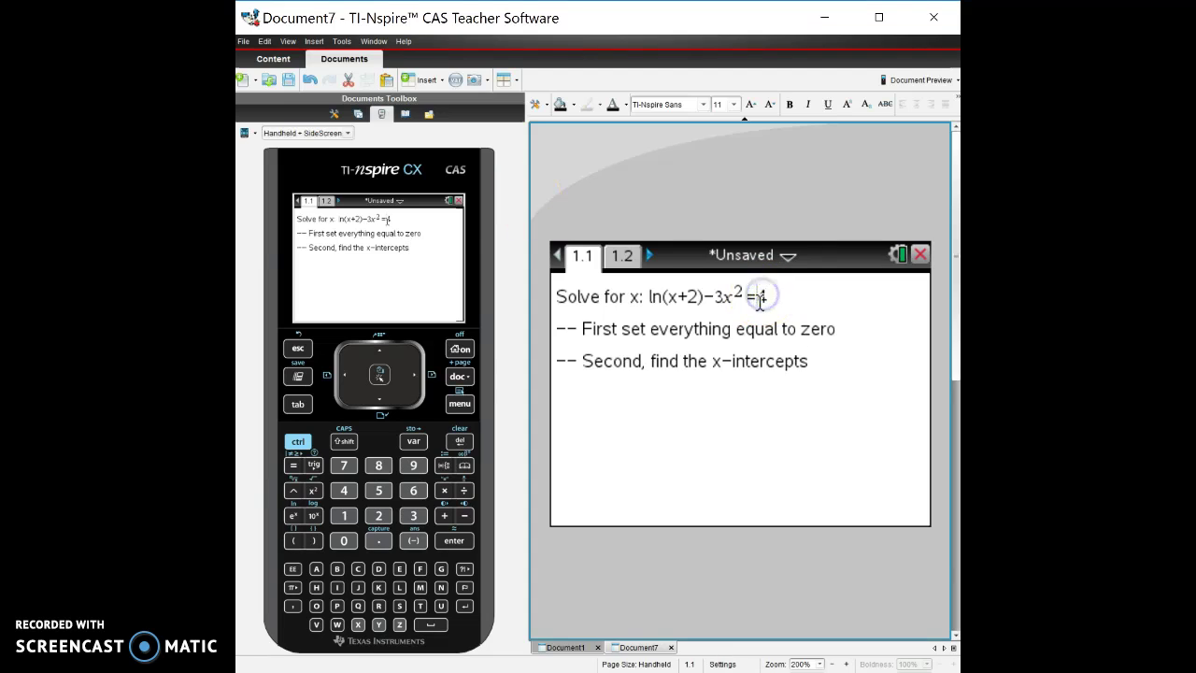
type("-")
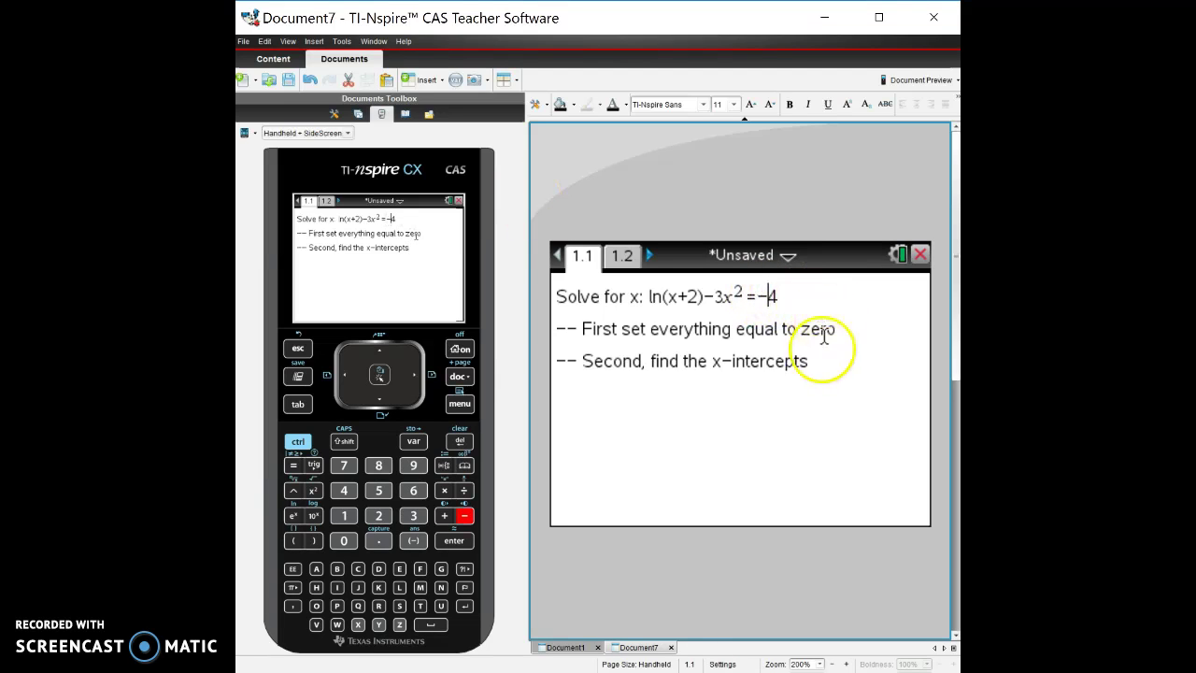
Temporarily change f1's +4 to −4, then restore f1(x)=ln(x+2)−3x²+4
left_click(621, 256)
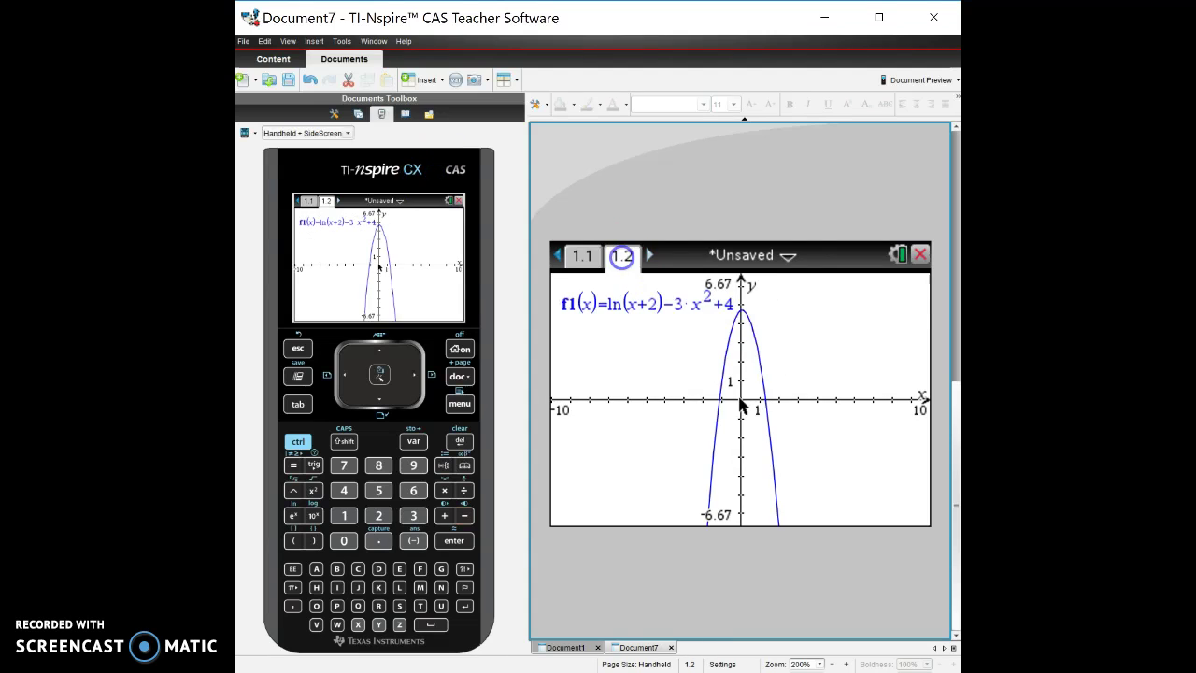
double_click(728, 315)
left_click(759, 299)
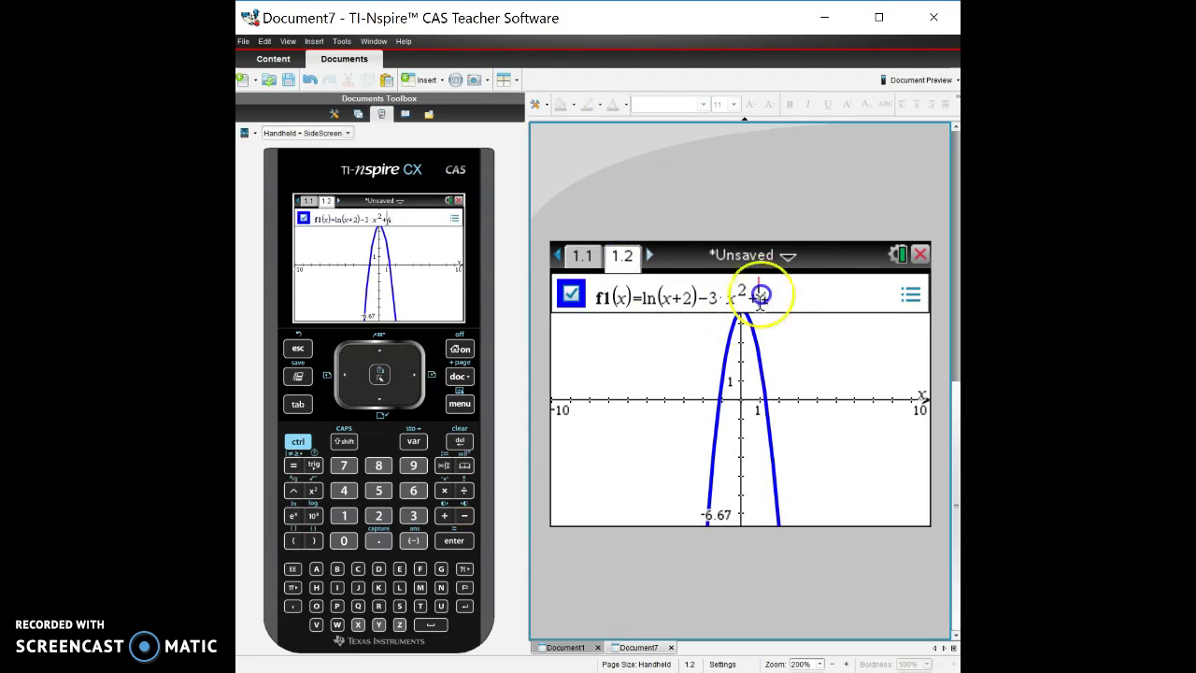
key("BackSpace")
type("-")
key("Return")
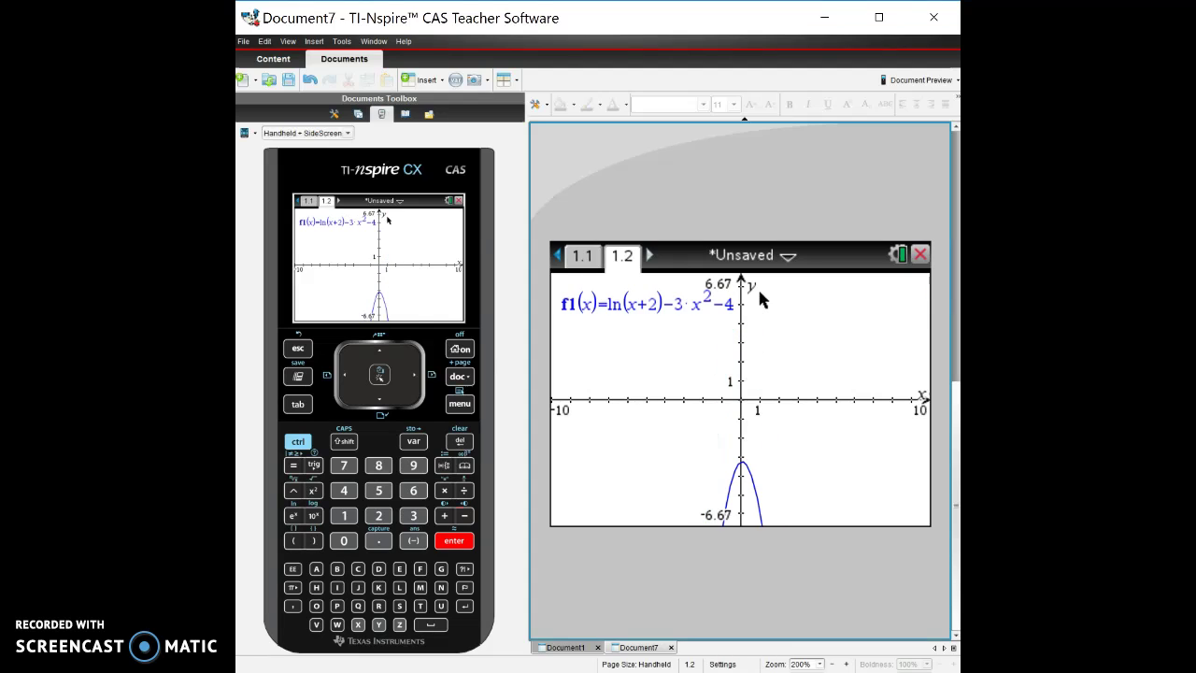
double_click(732, 300)
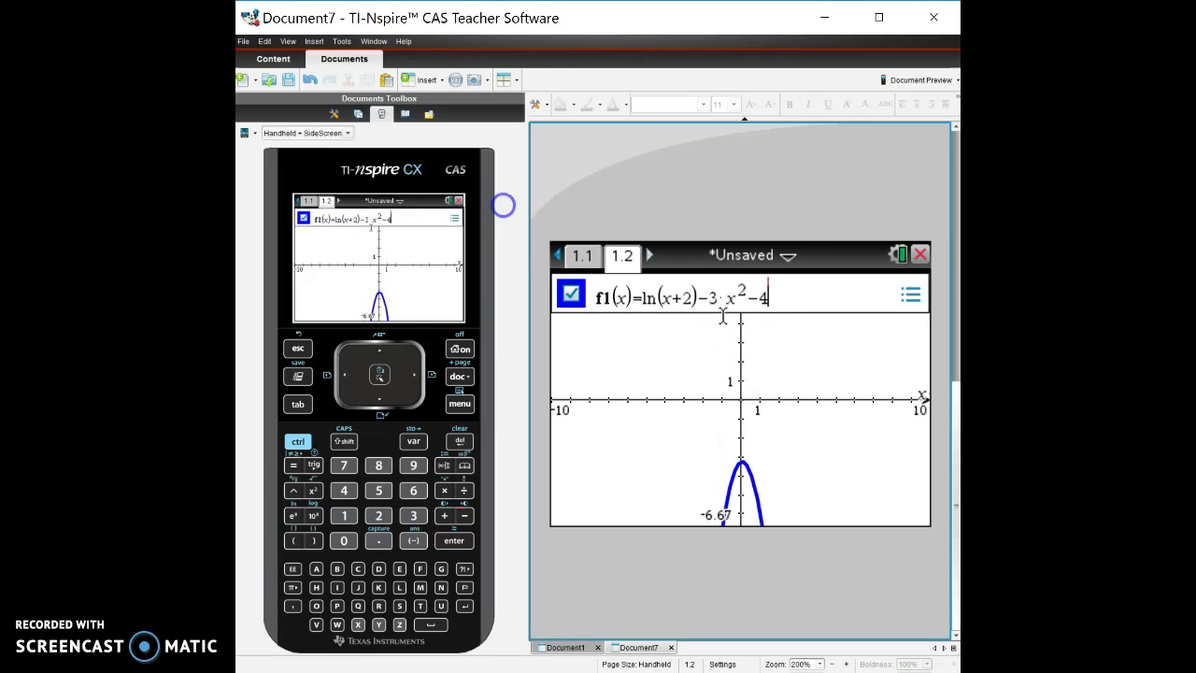
left_click(759, 297)
key("BackSpace")
type("+")
key("Return")
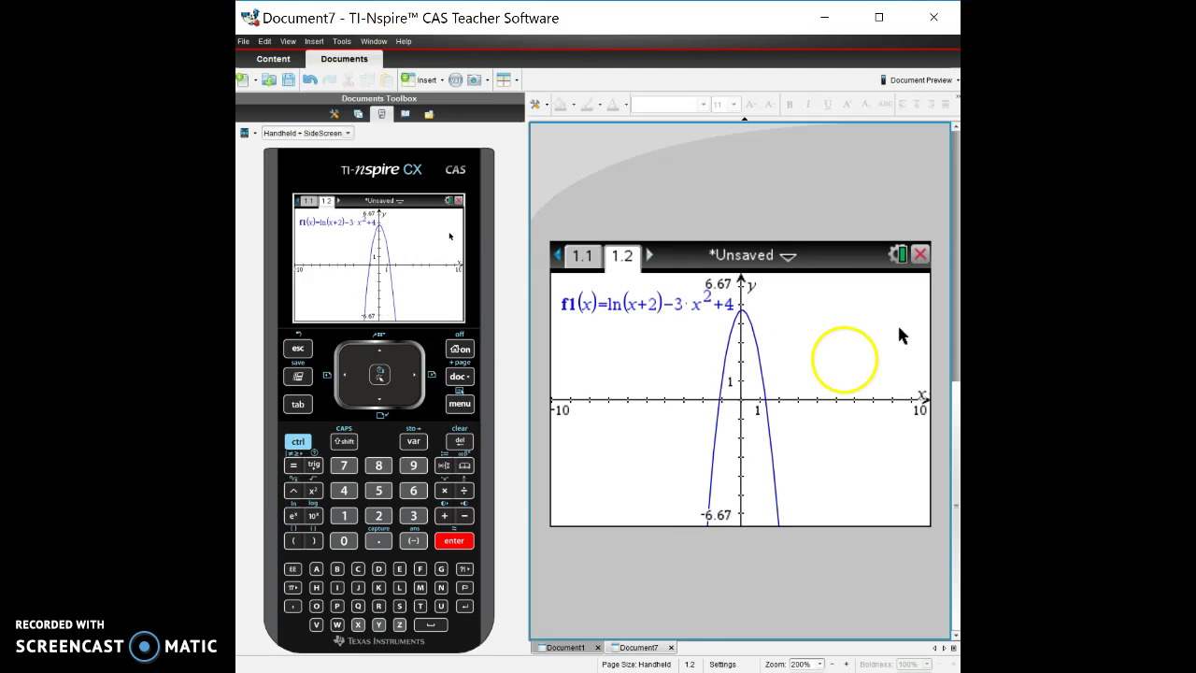
Check the notes equation against the graph, ending on notes page 1.1
left_click(576, 255)
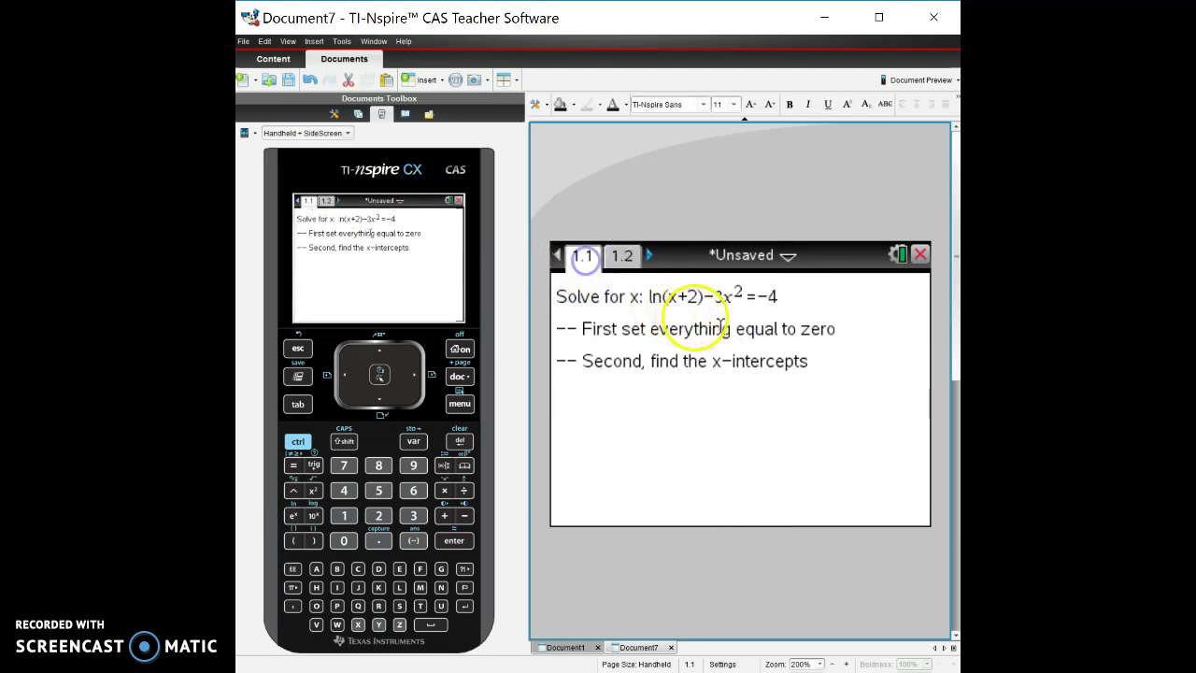
left_click(766, 297)
left_click(616, 257)
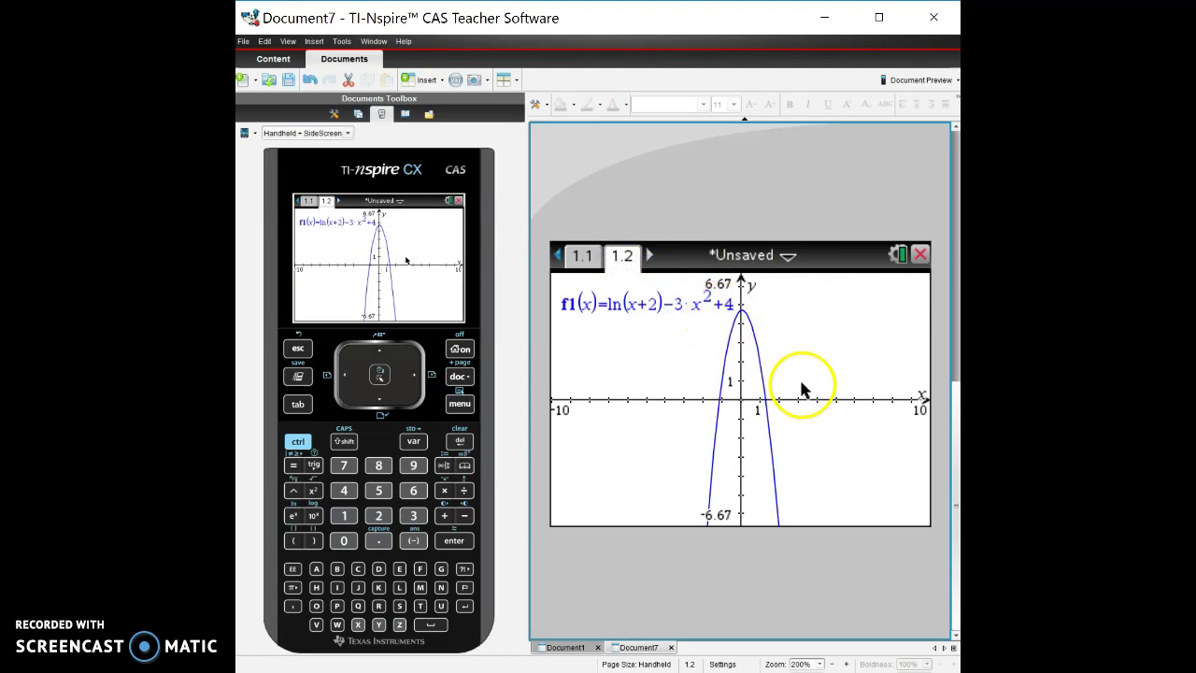
left_click(580, 258)
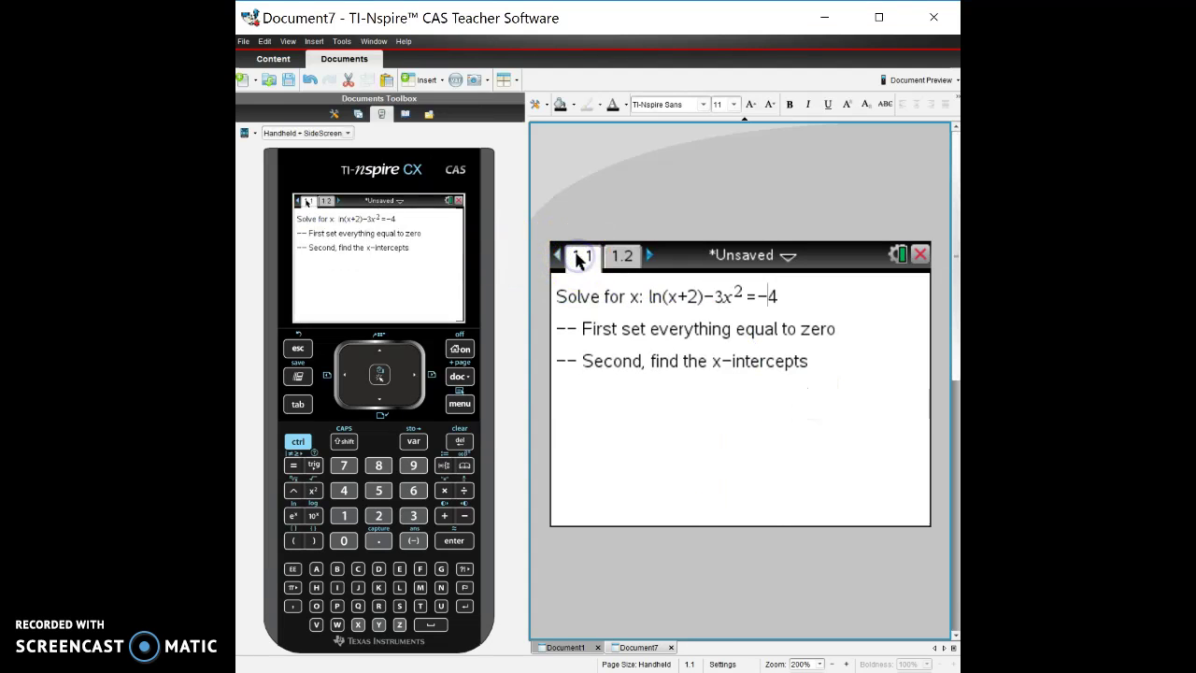
On graph page 1.2, start the Analyze Graph > Zero tool on f1
left_click(629, 255)
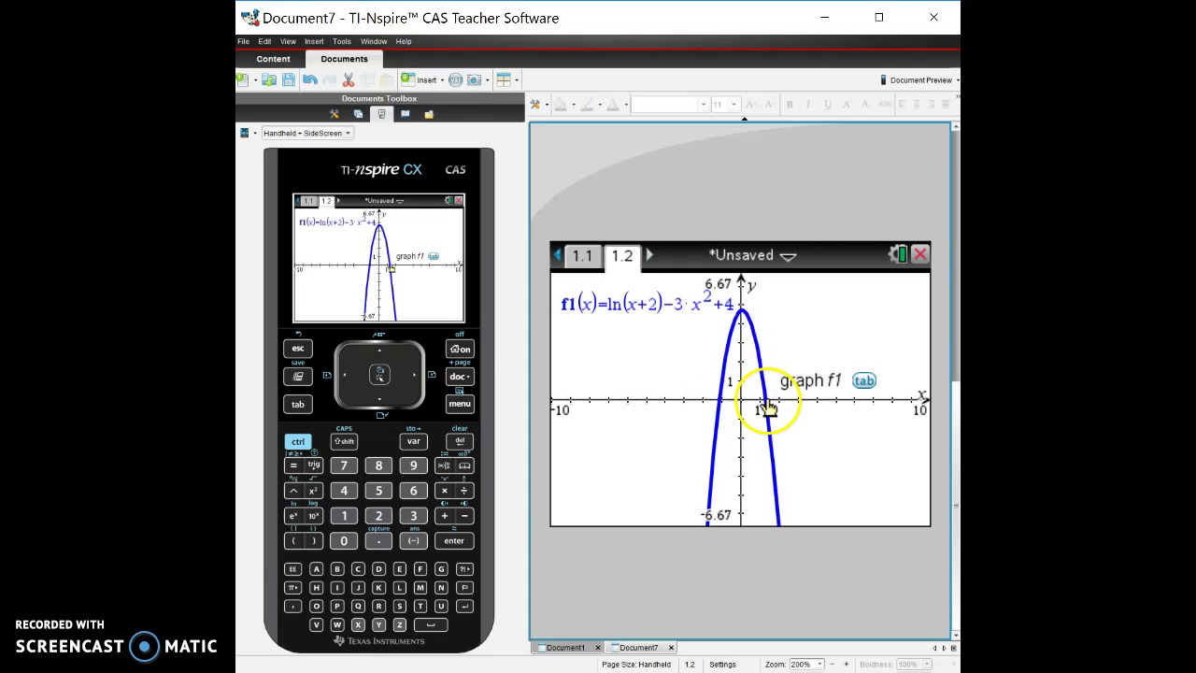
left_click(462, 407)
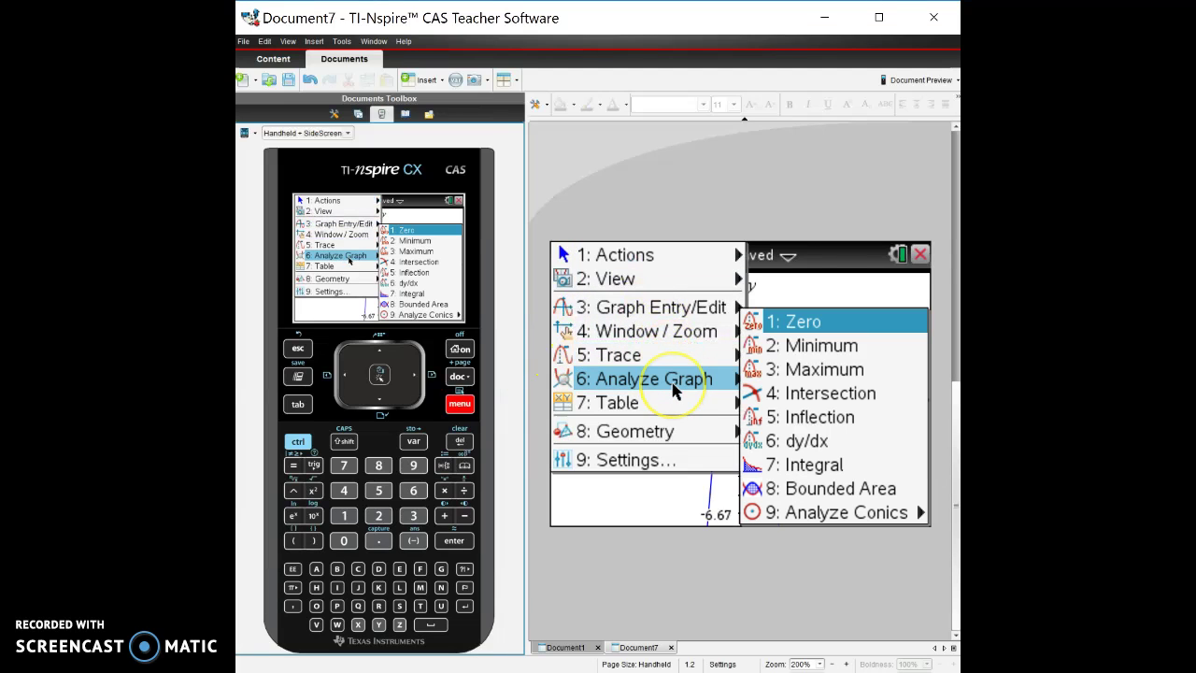
mouse_move(675, 381)
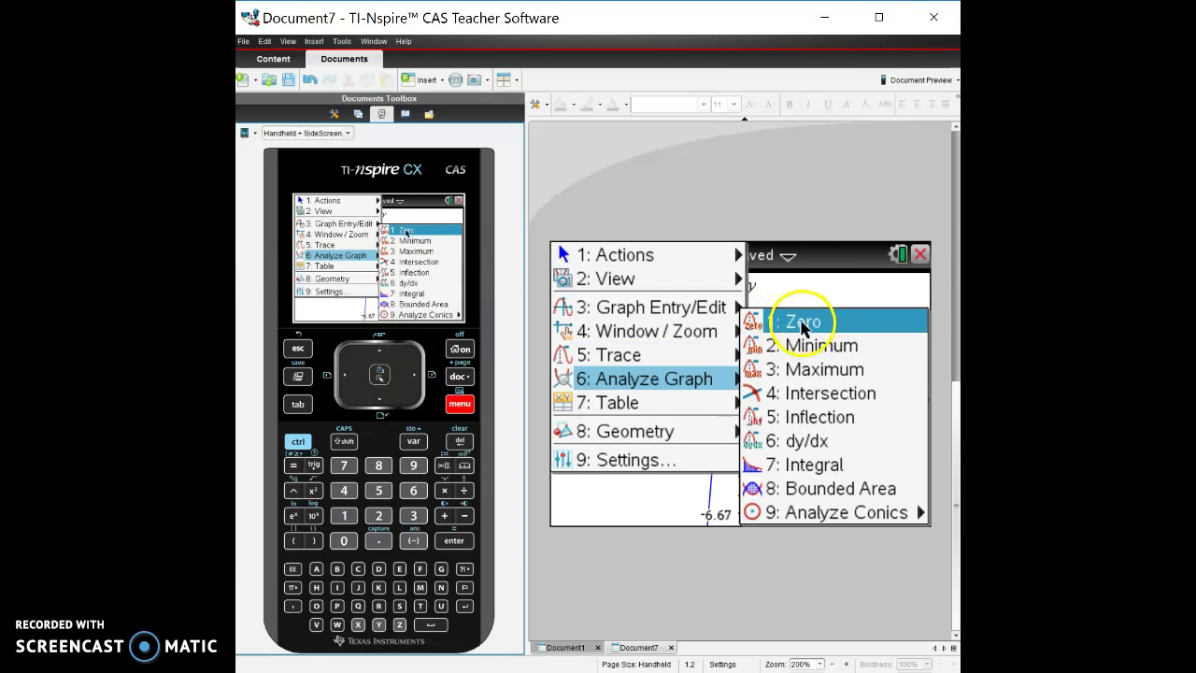
left_click(797, 323)
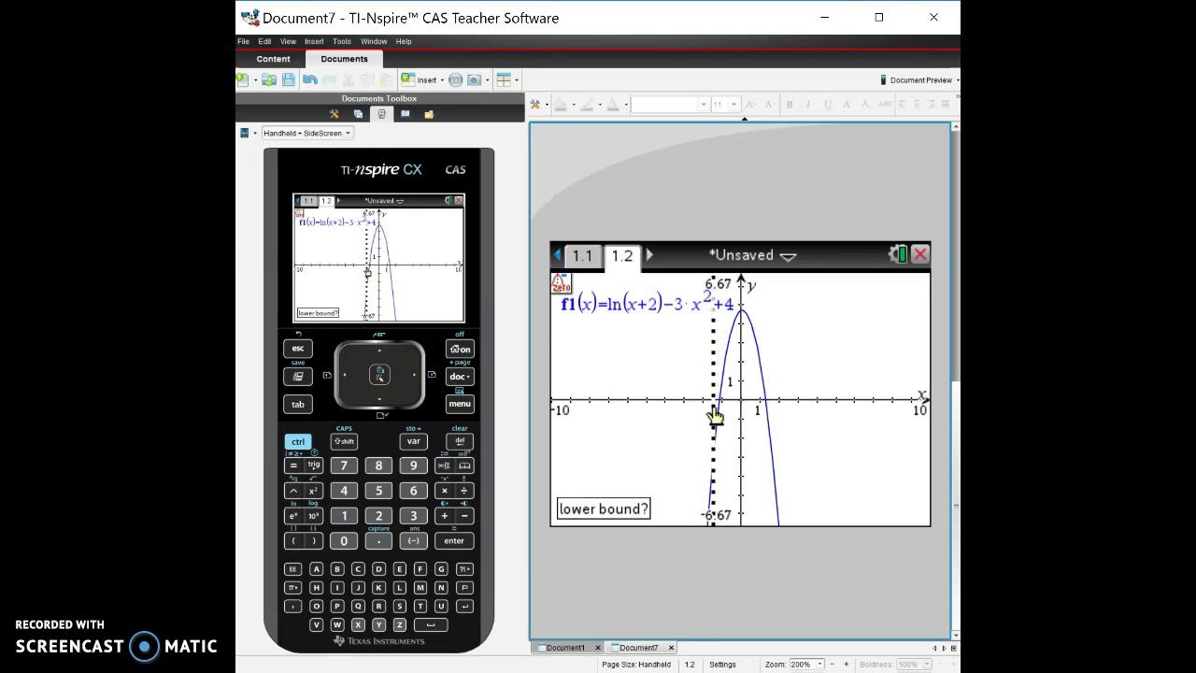
Mark f1's left zero at (-1.13, 0) and place its label below the axis, left of the curve
left_click(714, 413)
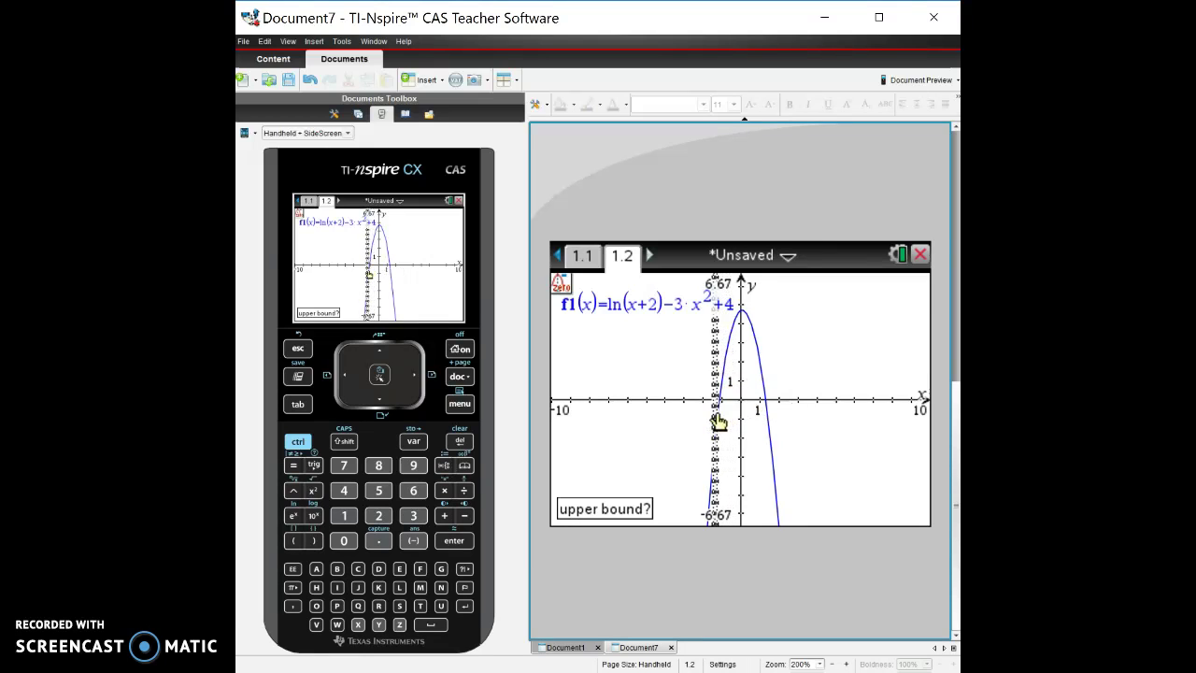
left_click(762, 419)
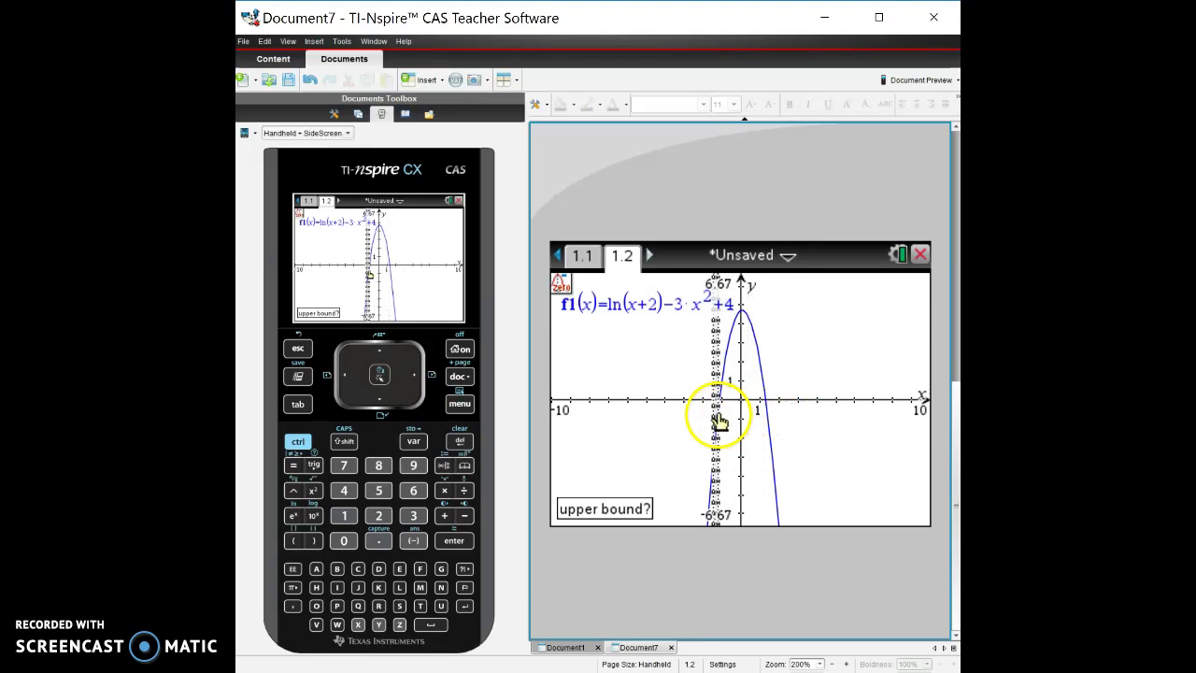
left_click(725, 417)
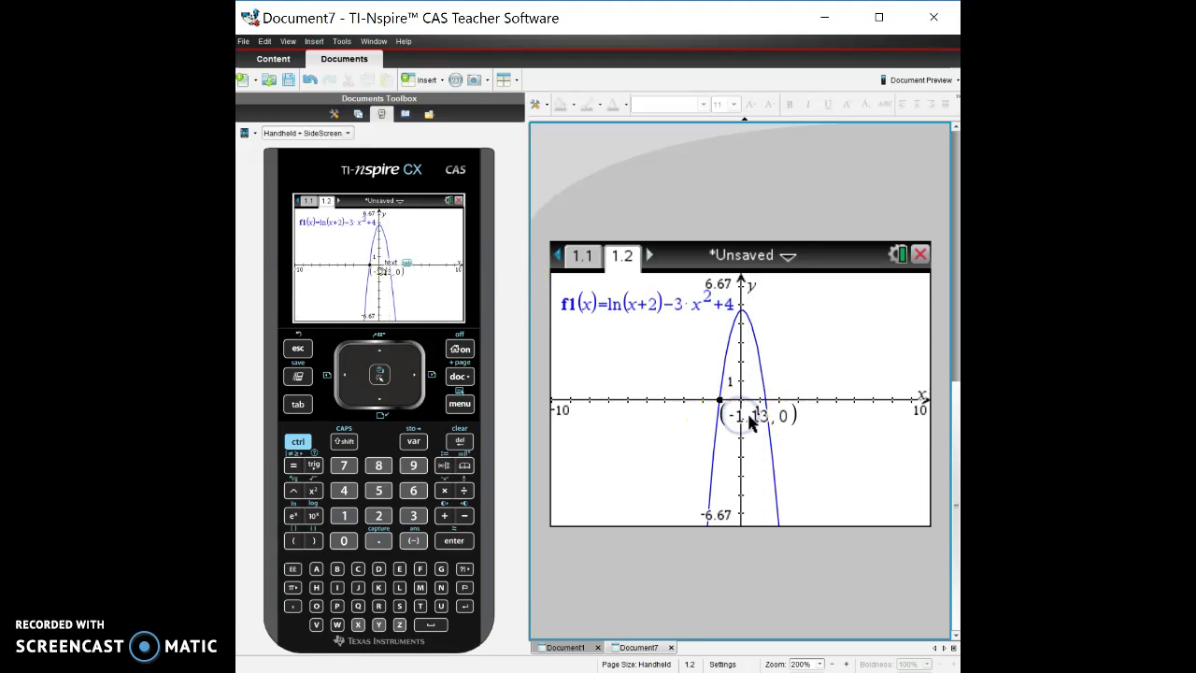
left_click_drag(772, 415, 679, 430)
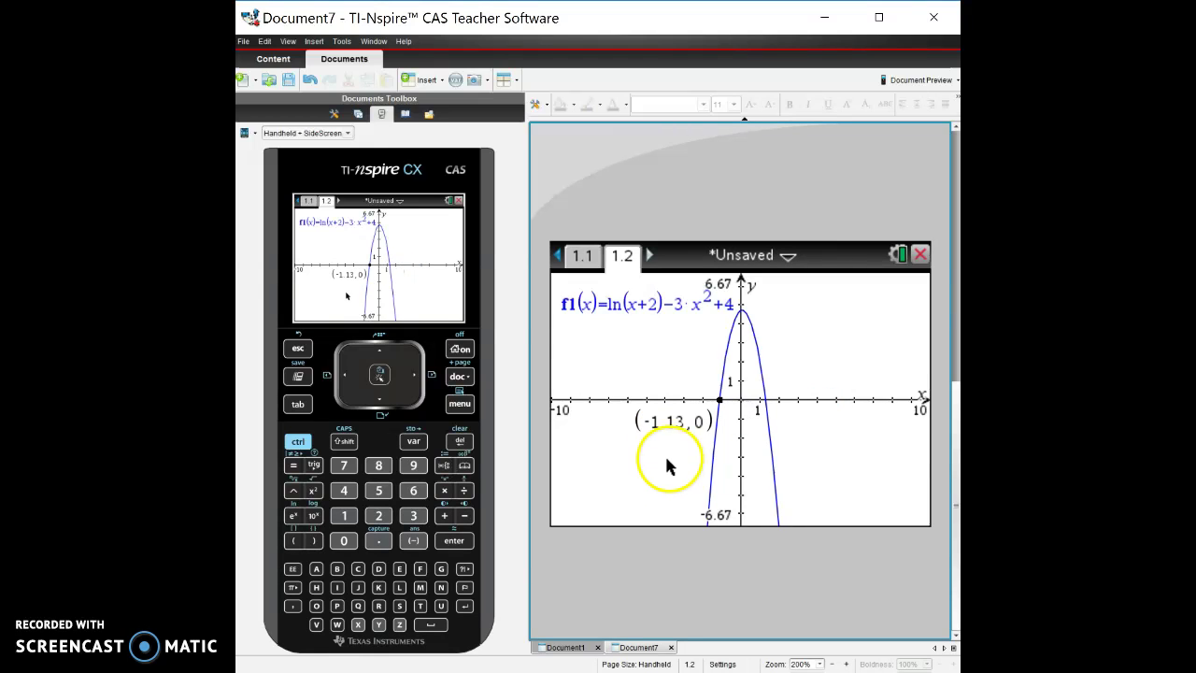
left_click(675, 422)
left_click(677, 458)
mouse_move(673, 449)
left_mouse_down()
mouse_move(660, 440)
mouse_move(673, 477)
mouse_move(670, 447)
left_mouse_up()
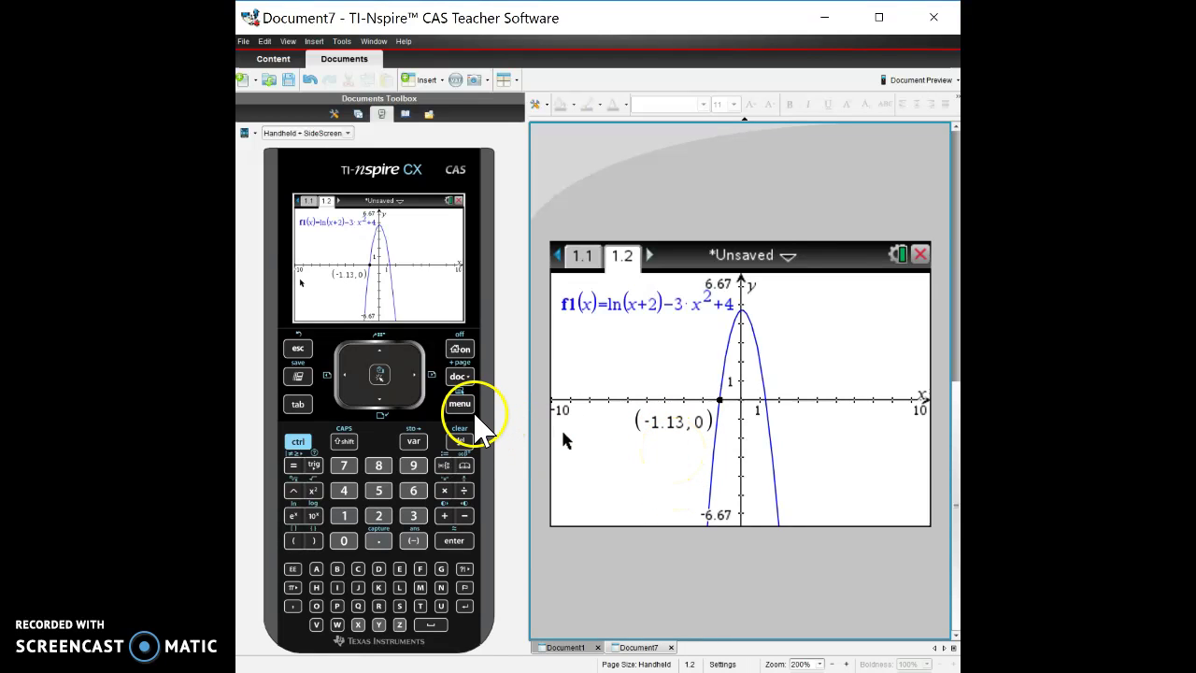
Set graph Display Digits to Float 4 and turn off Show axis end values
left_click(459, 403)
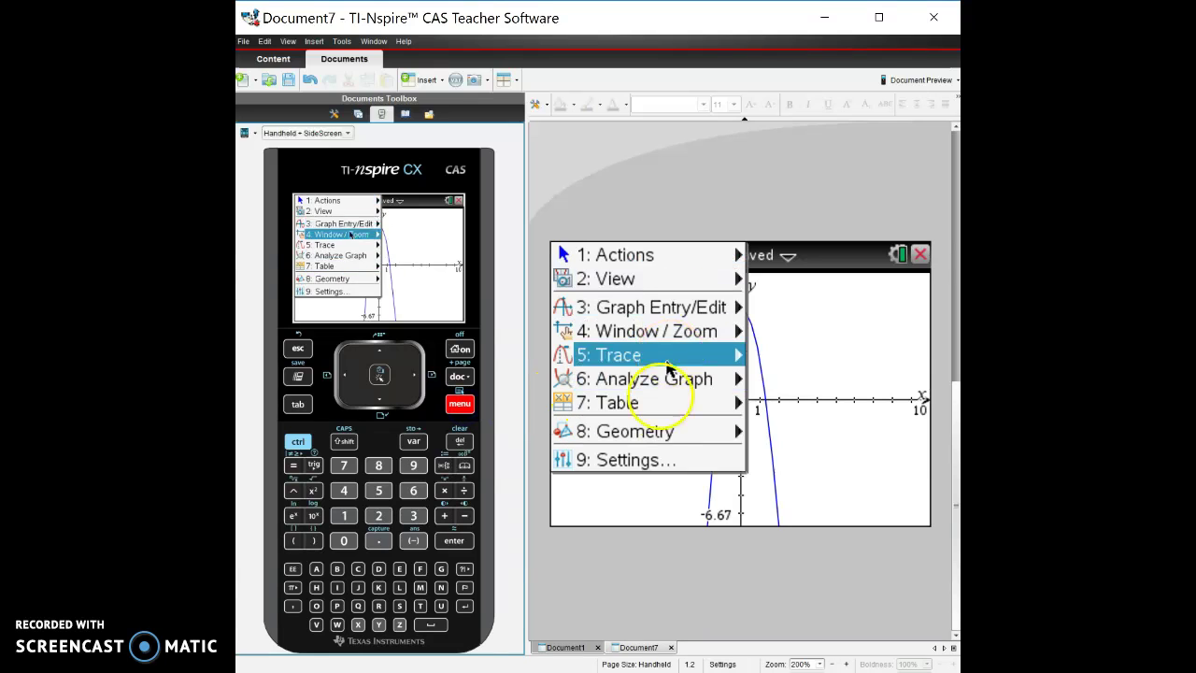
left_click(650, 461)
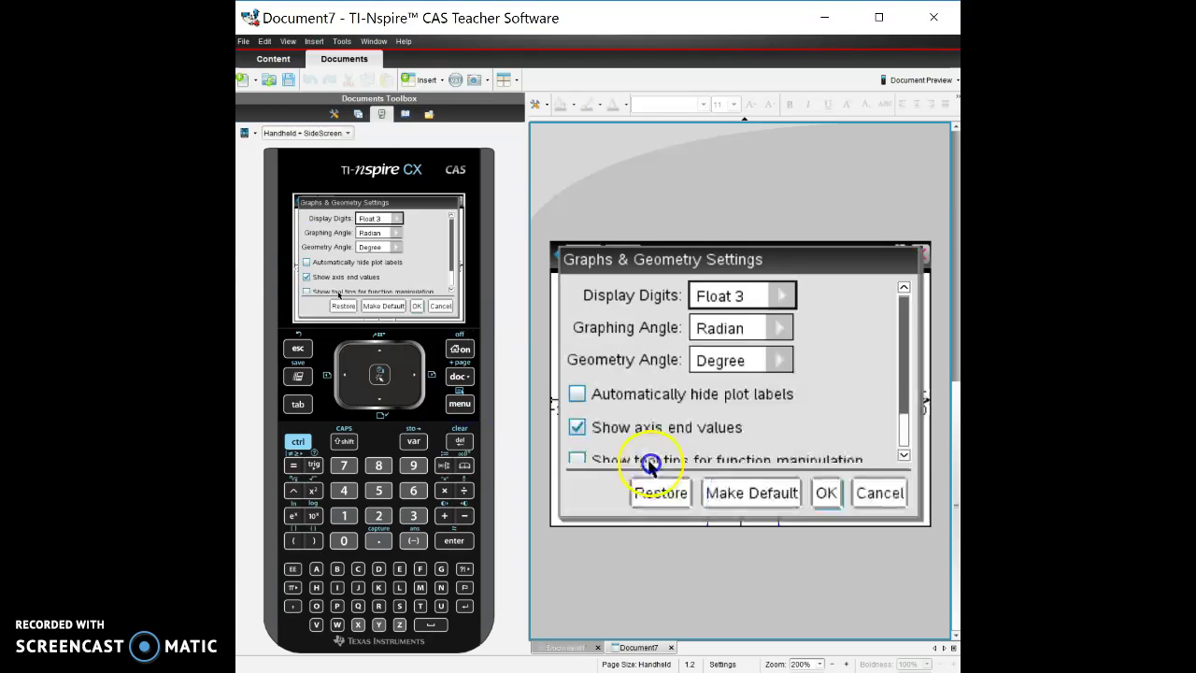
left_click(785, 295)
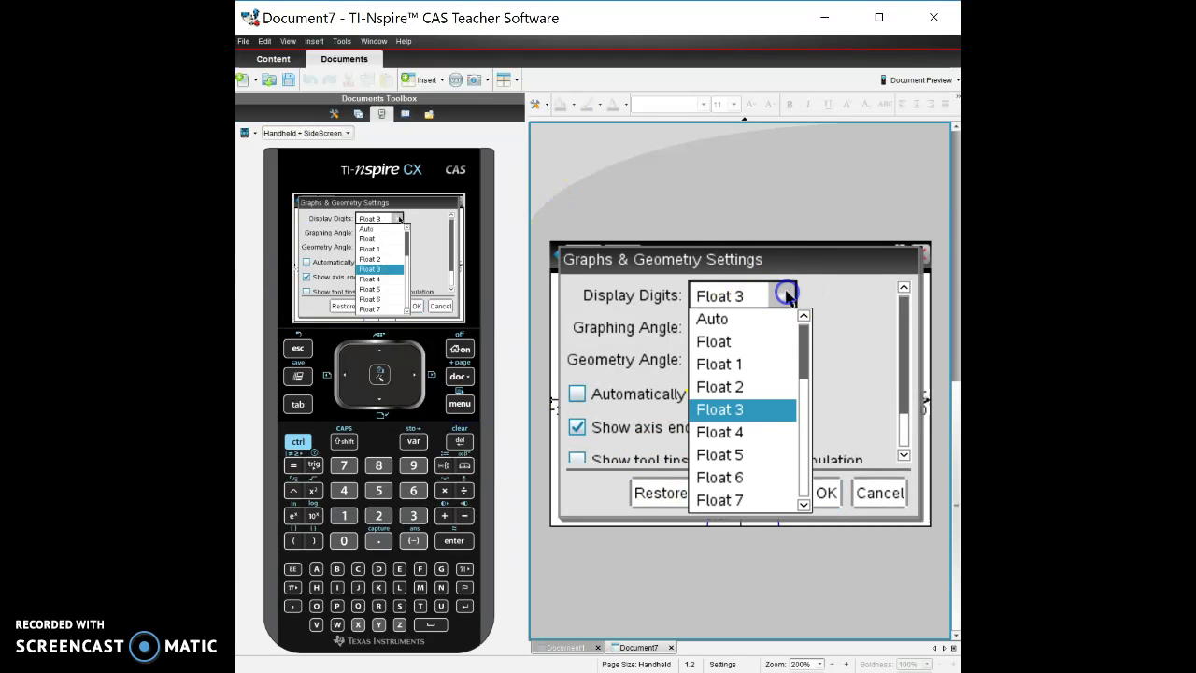
left_click(746, 432)
left_click(745, 431)
left_click(827, 497)
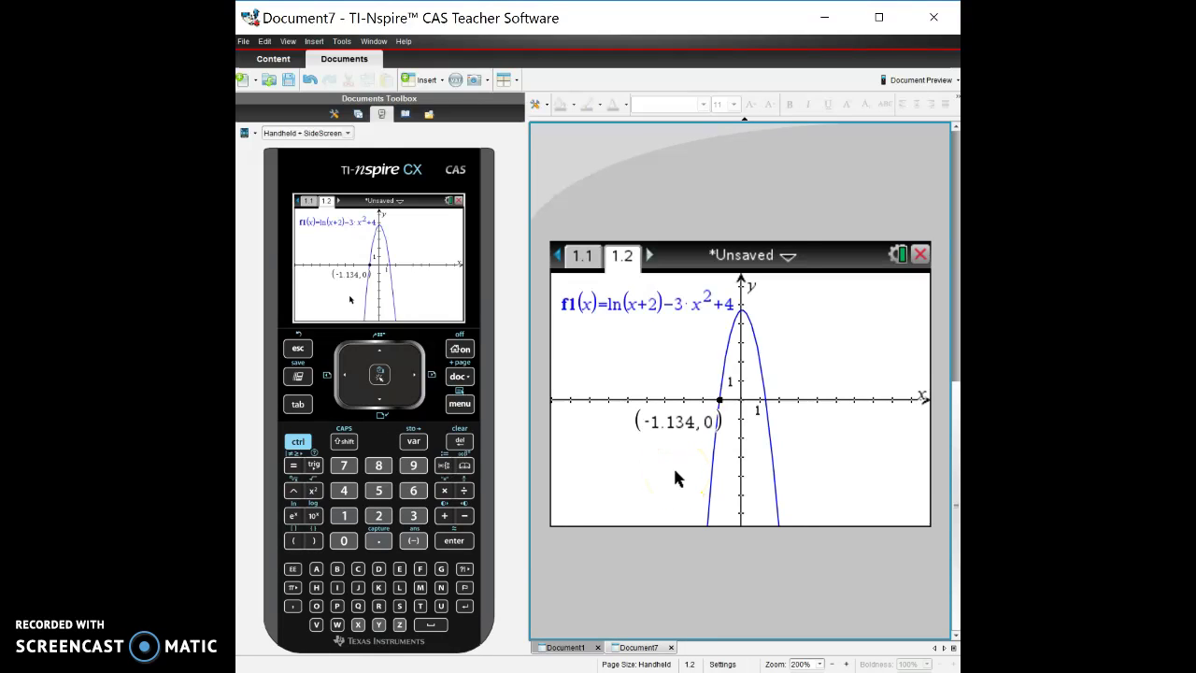
Find f1's right zero at (1.316, 0) and move its label just below the x-axis
left_click(777, 427)
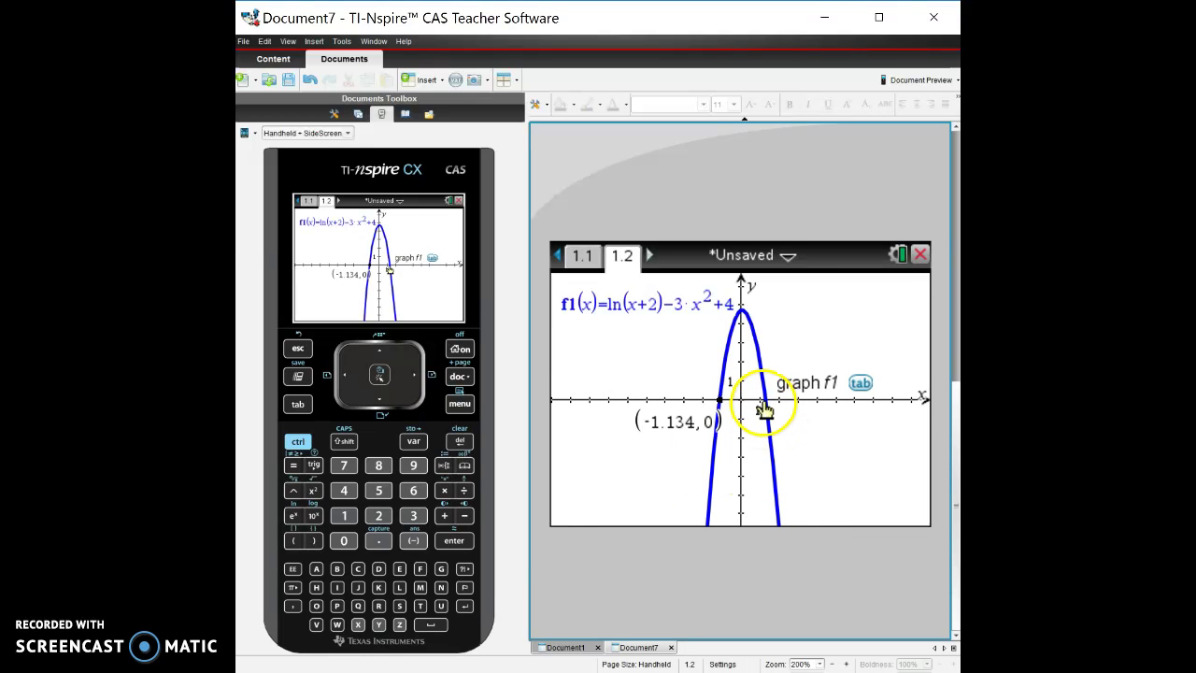
left_click(580, 449)
left_click(460, 404)
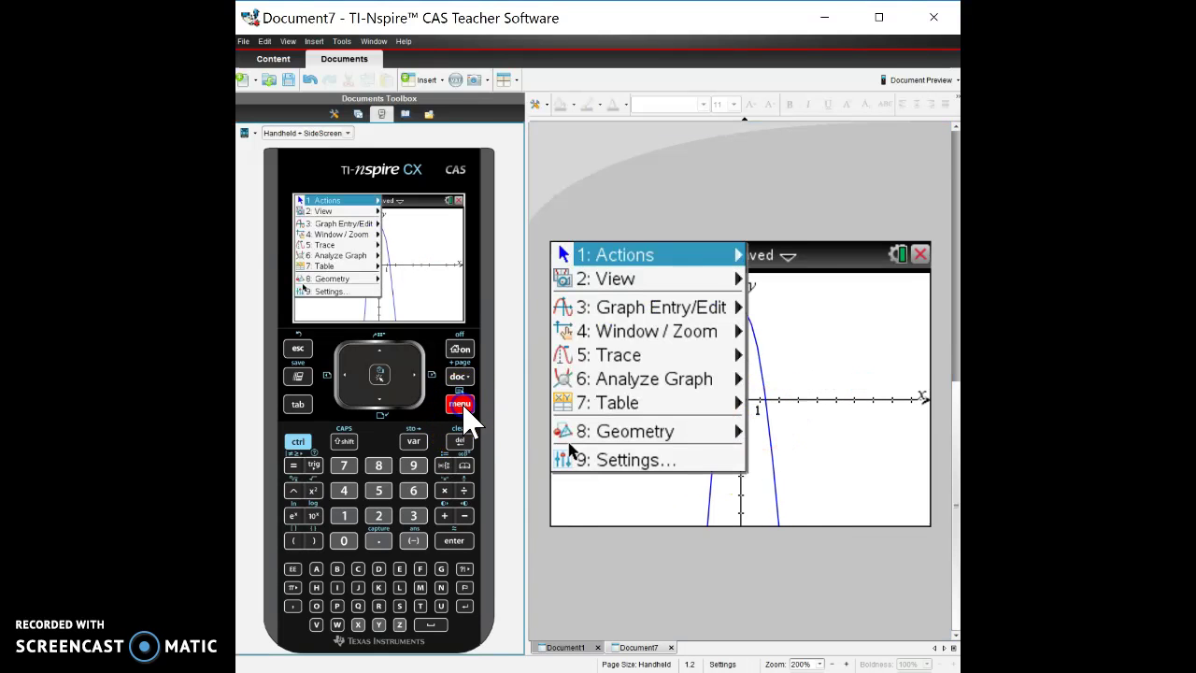
mouse_move(689, 385)
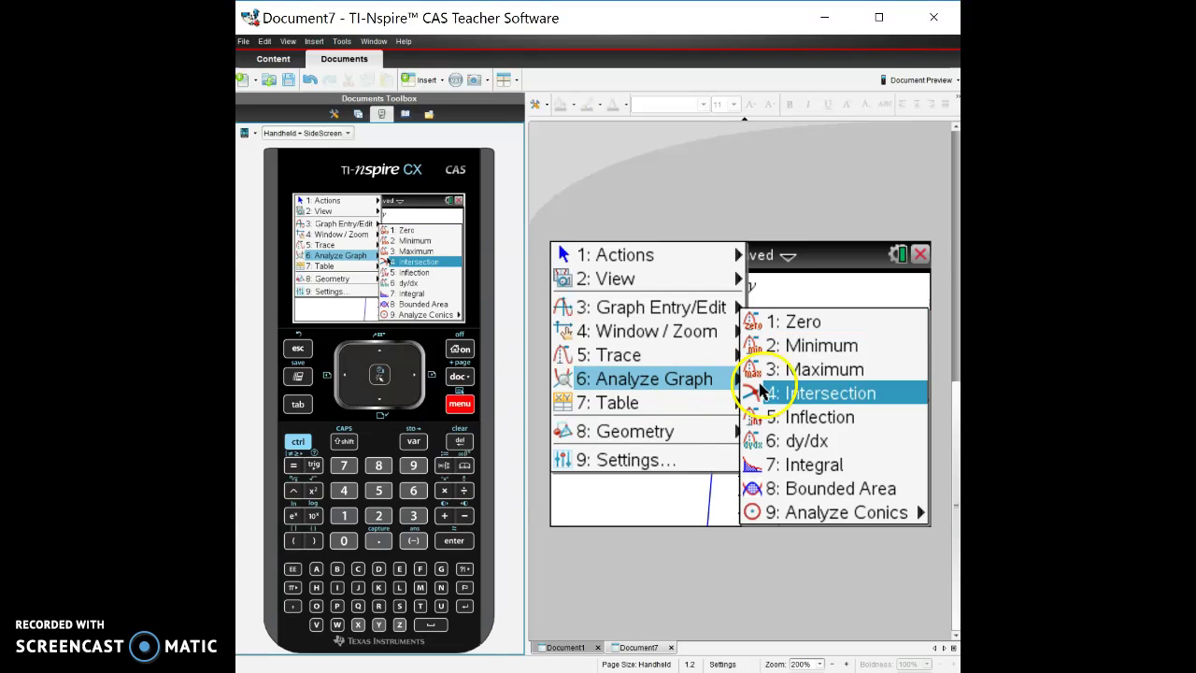
left_click(814, 323)
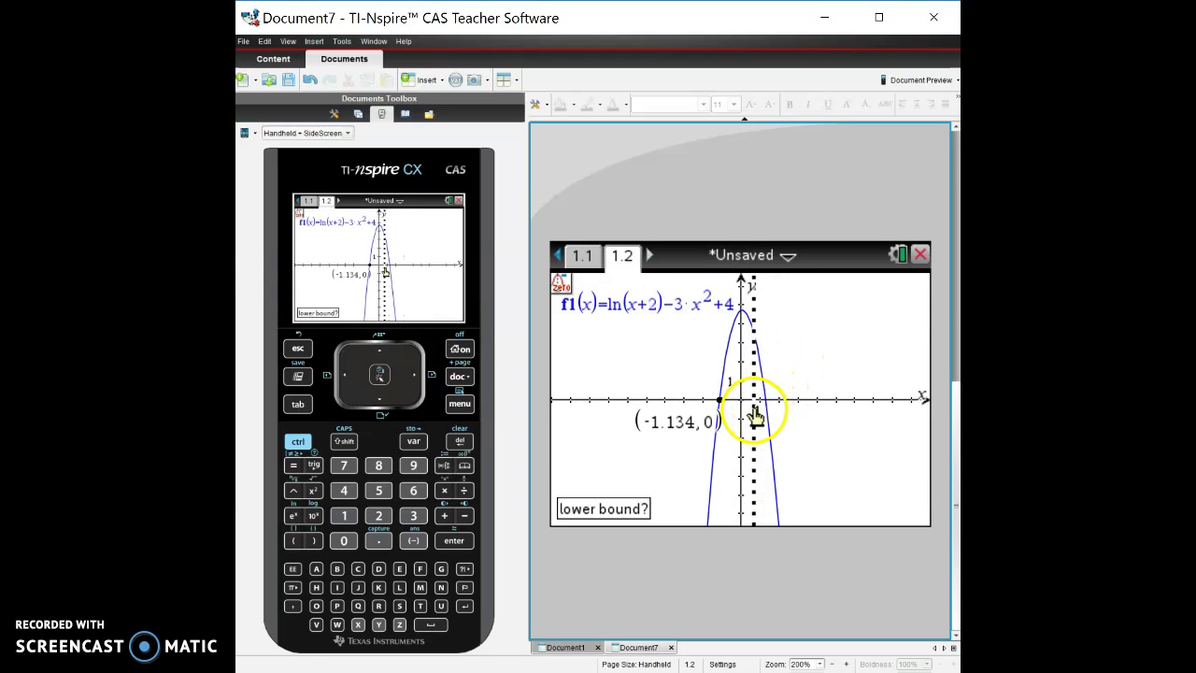
left_click(756, 413)
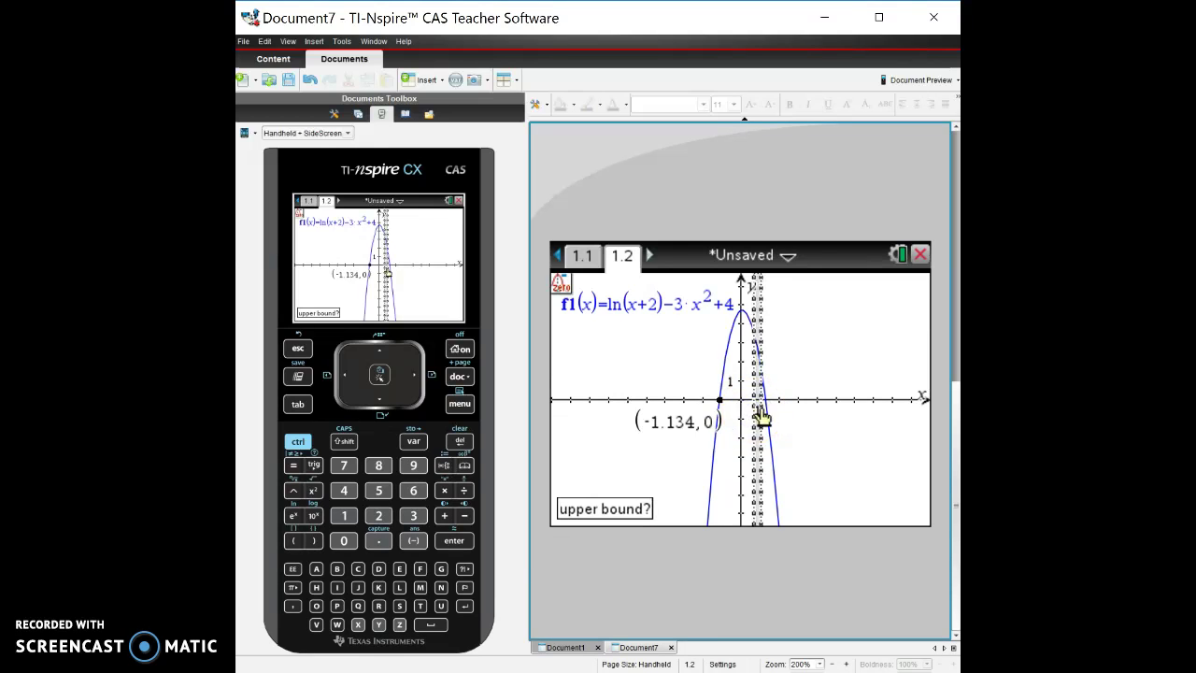
left_click(833, 396)
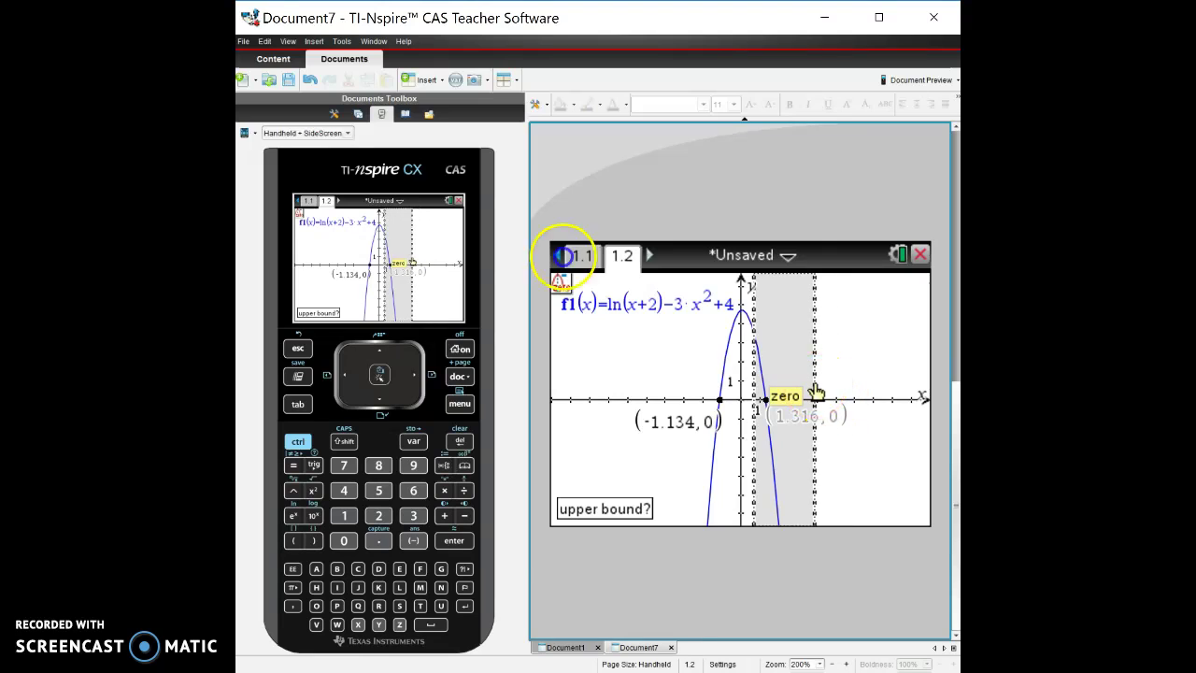
mouse_move(800, 418)
left_mouse_down()
mouse_move(788, 446)
mouse_move(789, 434)
left_mouse_up()
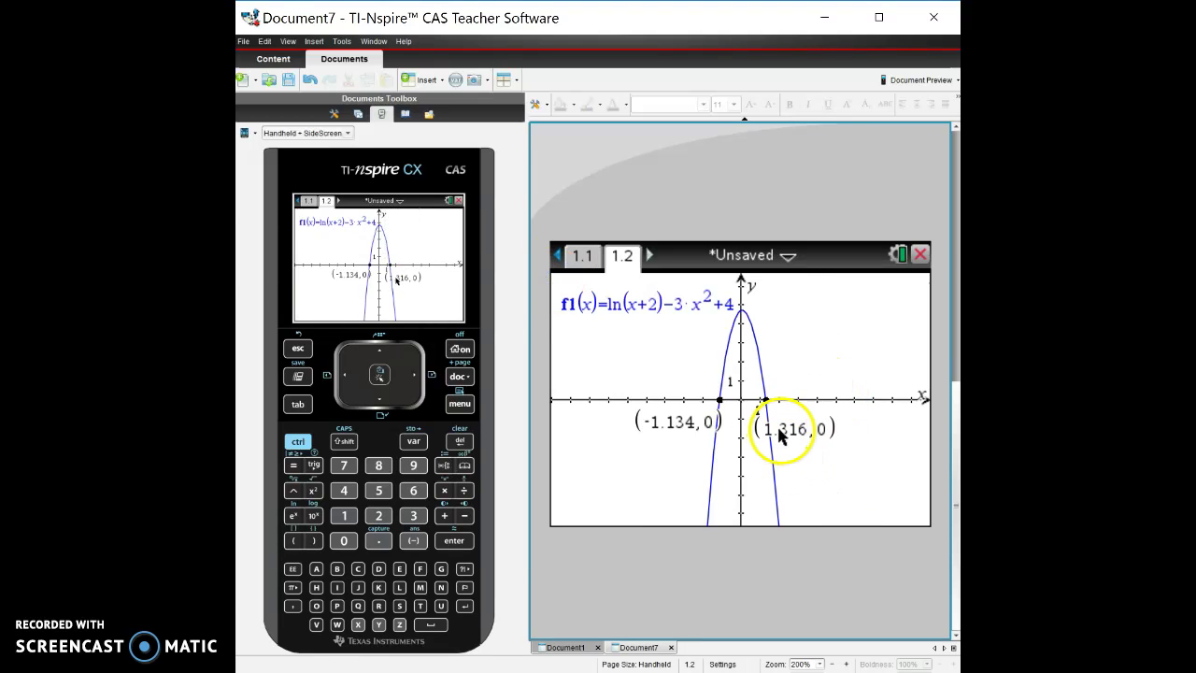
Compare pages 1.1 and 1.2, ending on the Solve for x notes page
left_click(583, 255)
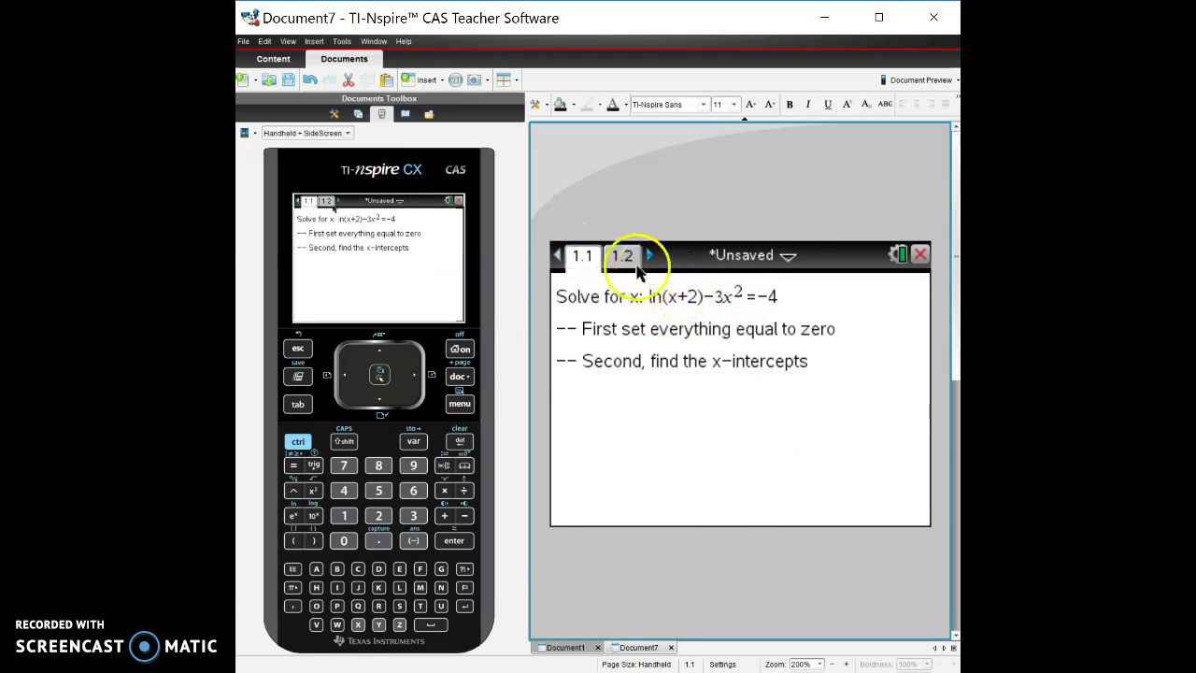
left_click(622, 255)
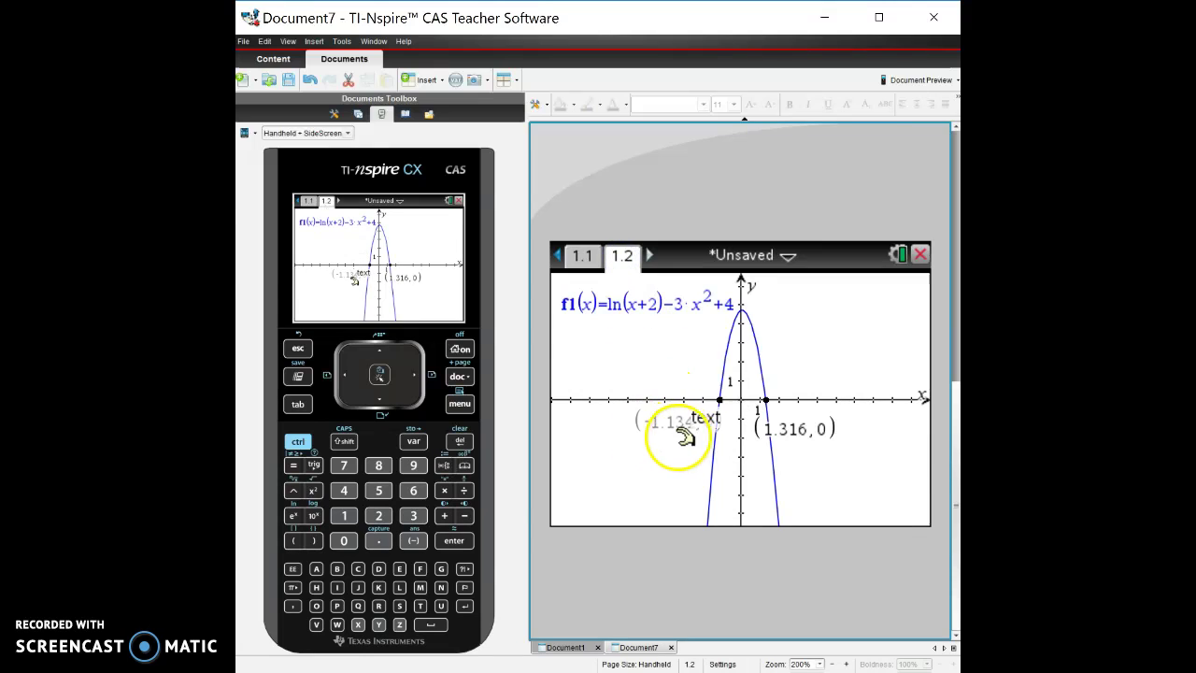
left_click(585, 258)
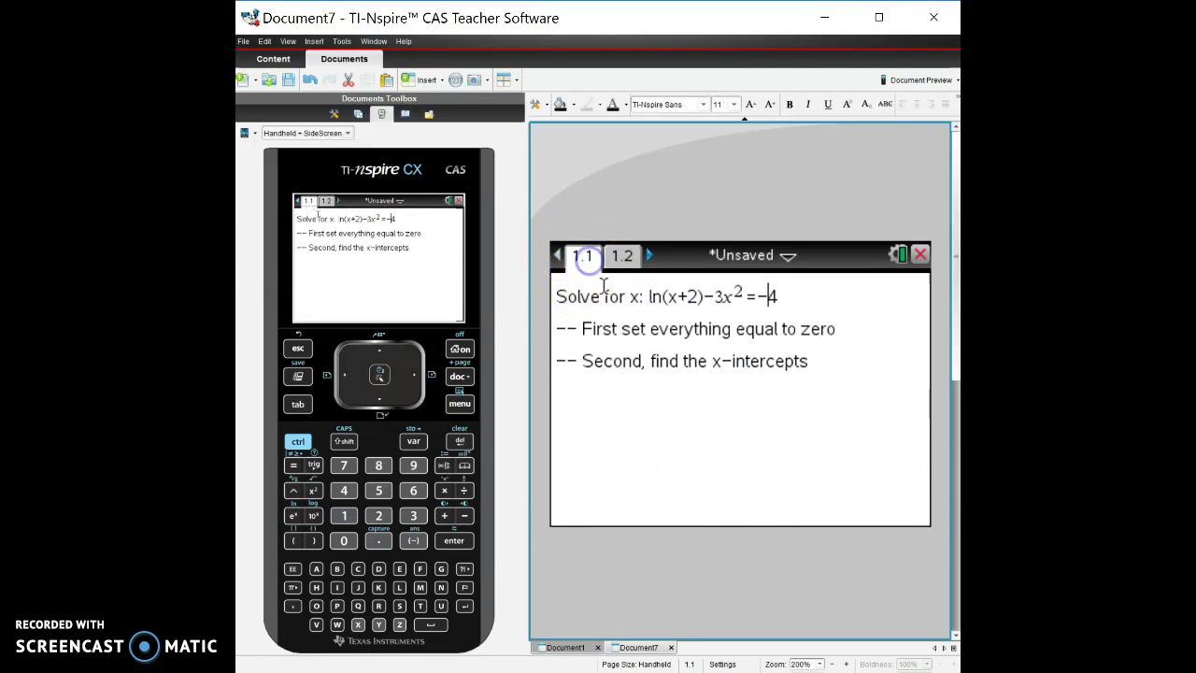
left_click(623, 256)
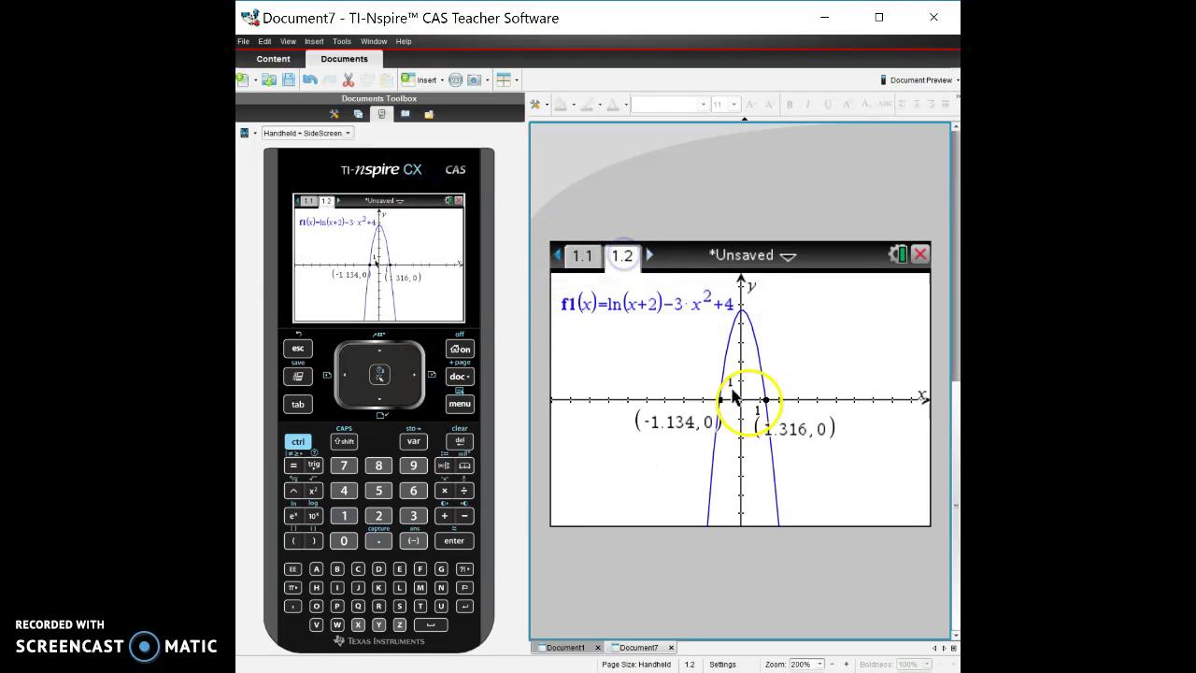
left_click(581, 261)
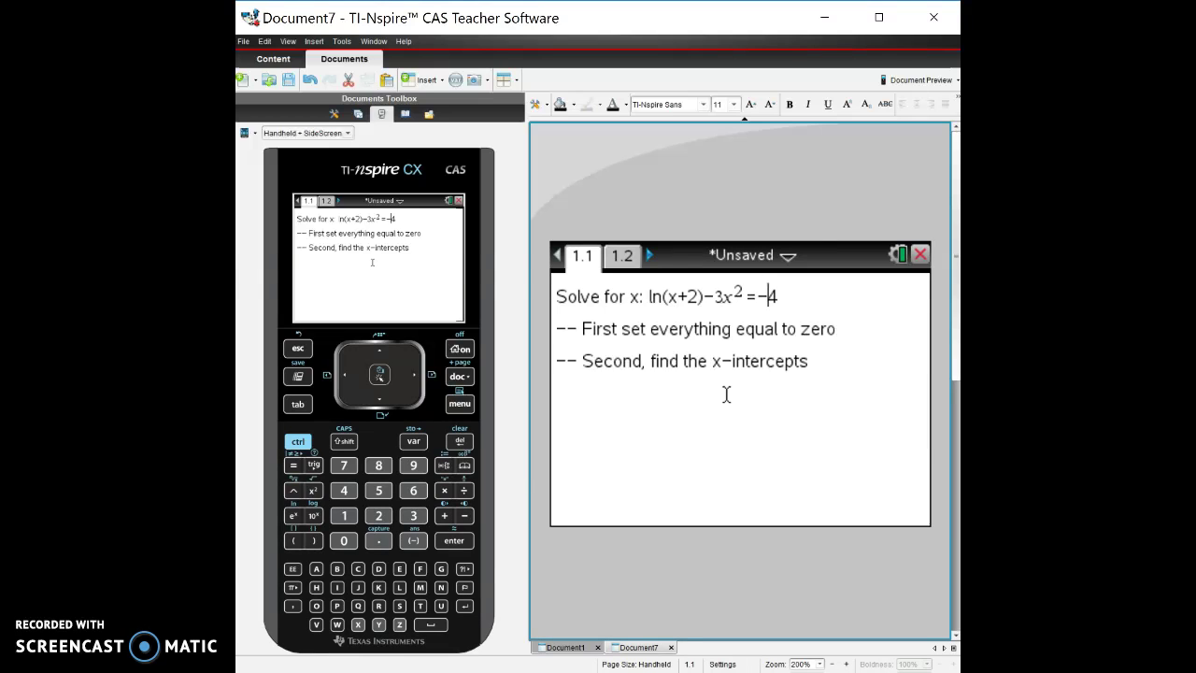
Insert a new Calculator page 1.3 after the graph page
left_click(622, 256)
left_click(298, 403)
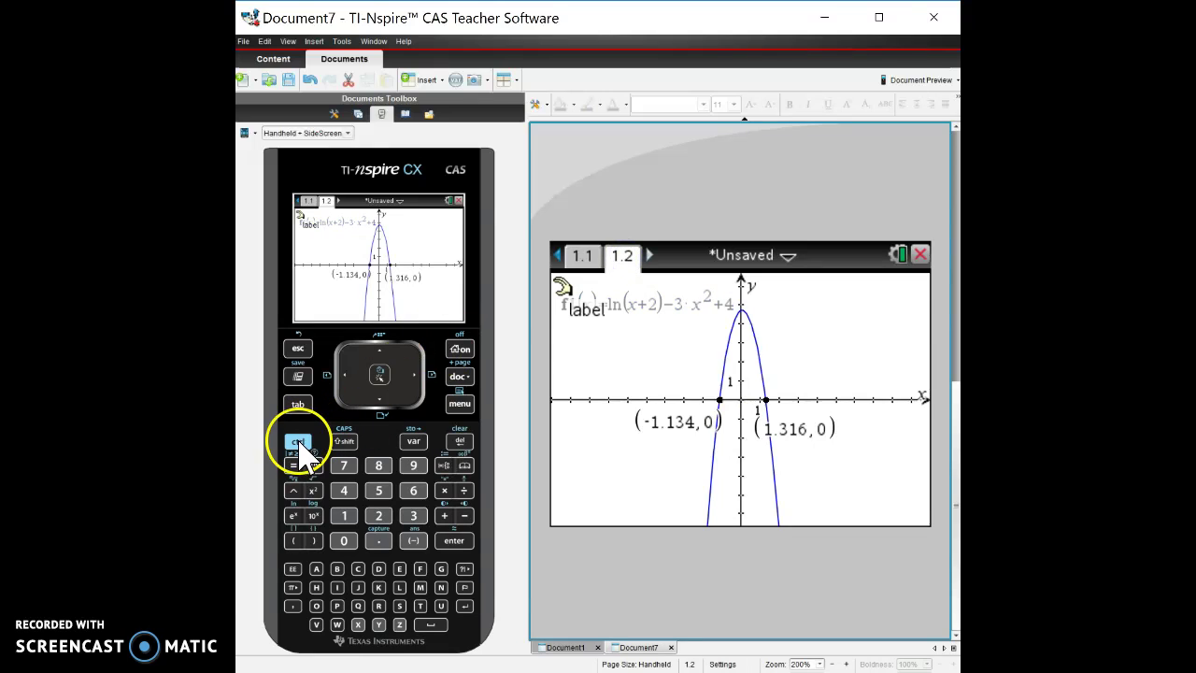
left_click(297, 441)
left_click(456, 383)
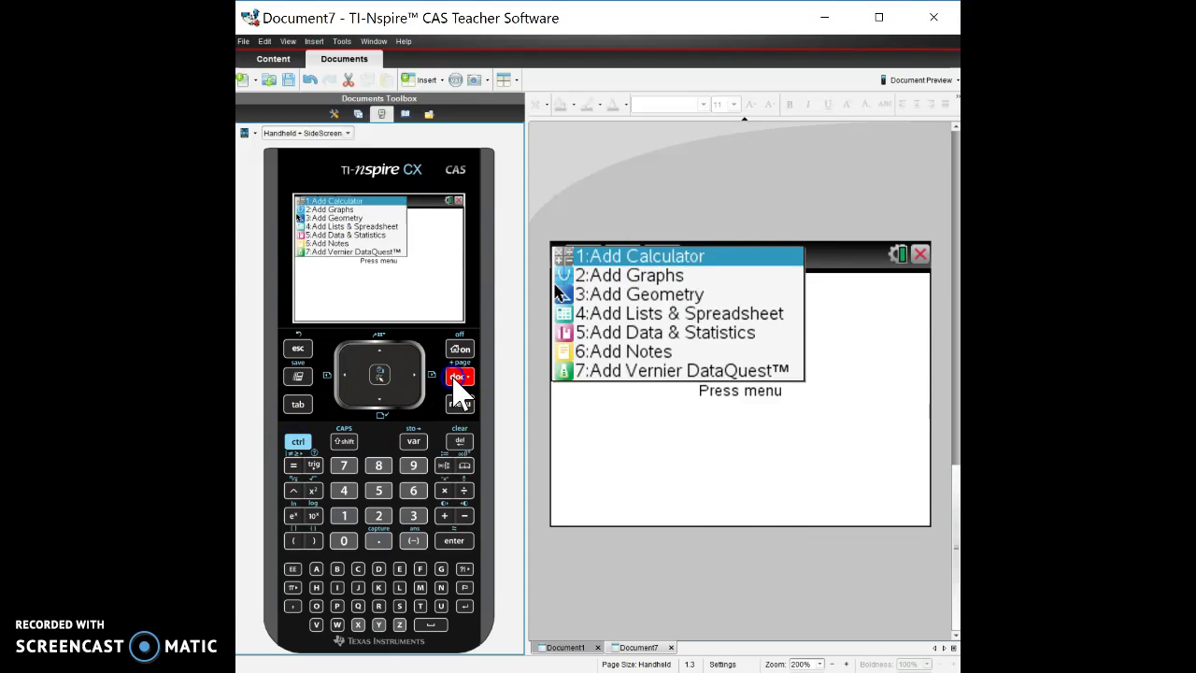
left_click(647, 258)
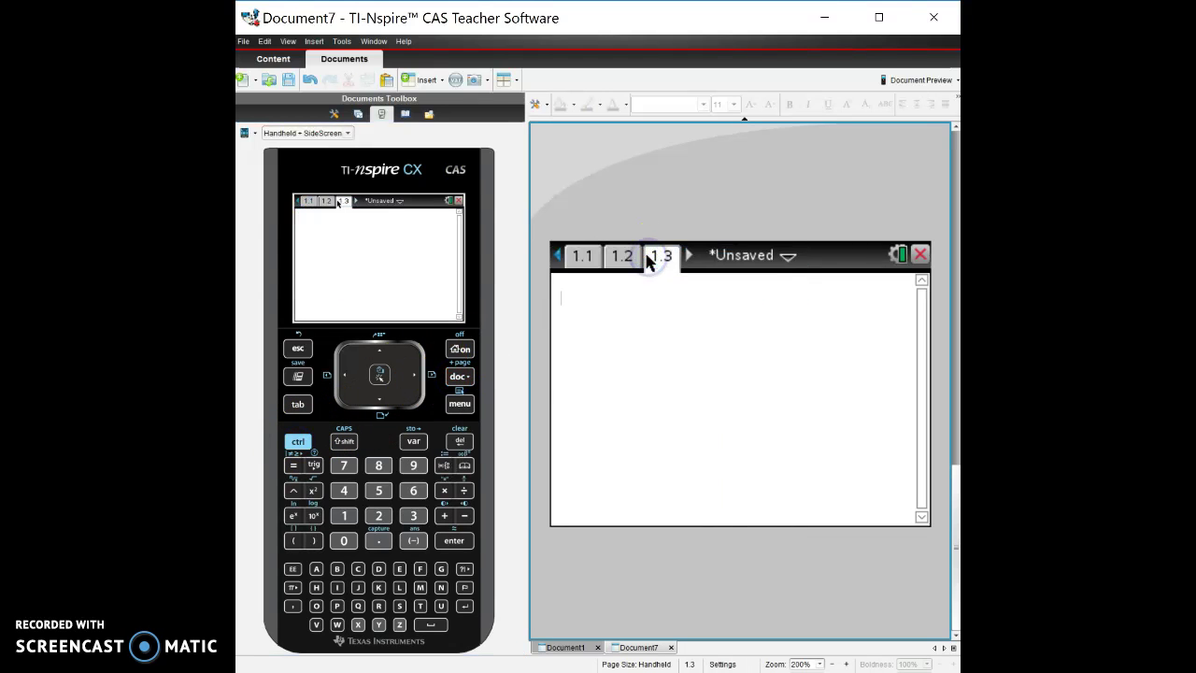
Enter solve(ln(x+1)−3x²=−4 on the Calculator page
type("solve(")
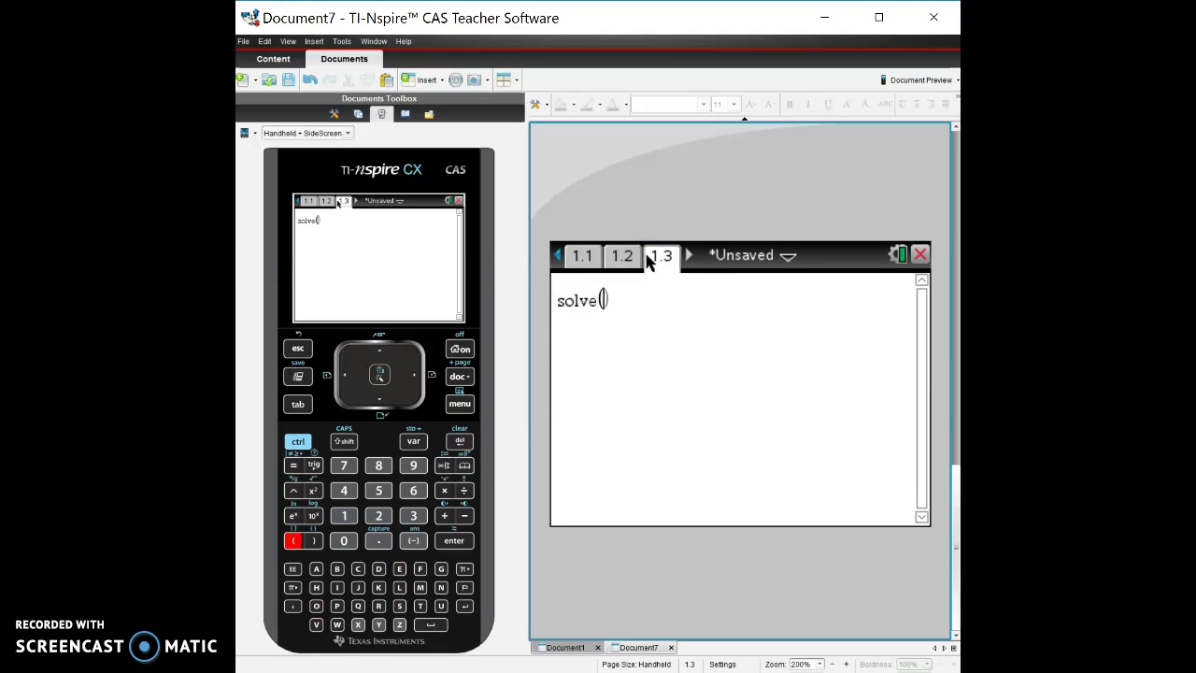
left_click(297, 442)
left_click(292, 517)
type("x+1")
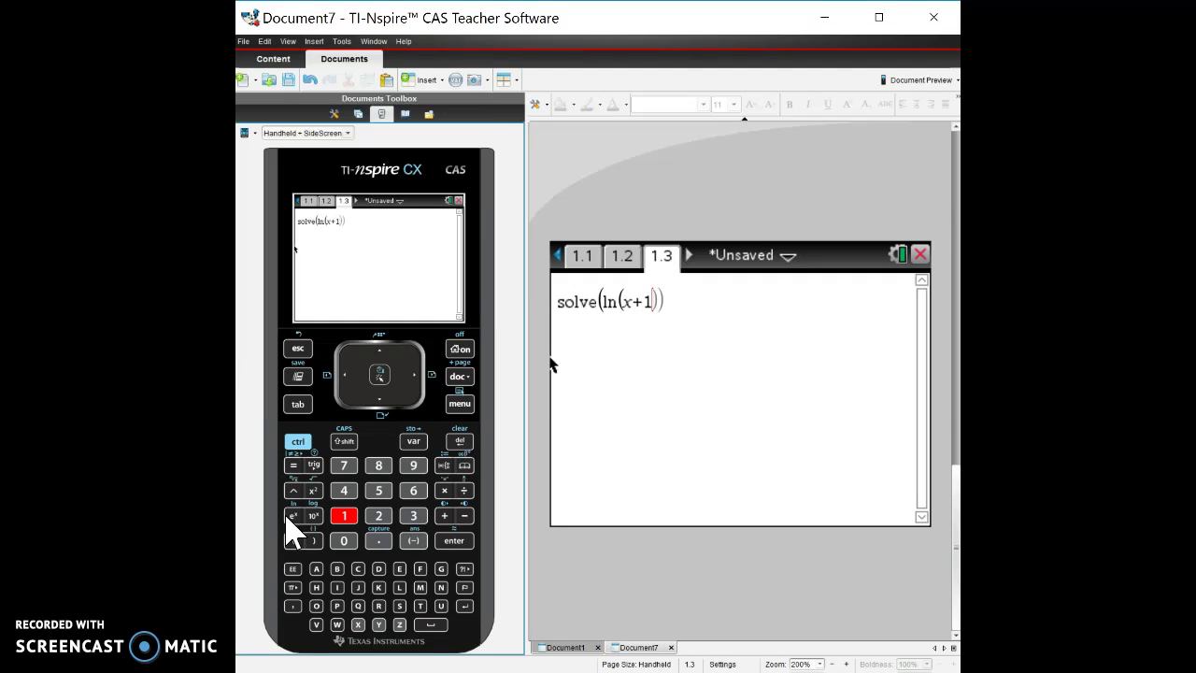
type(")-")
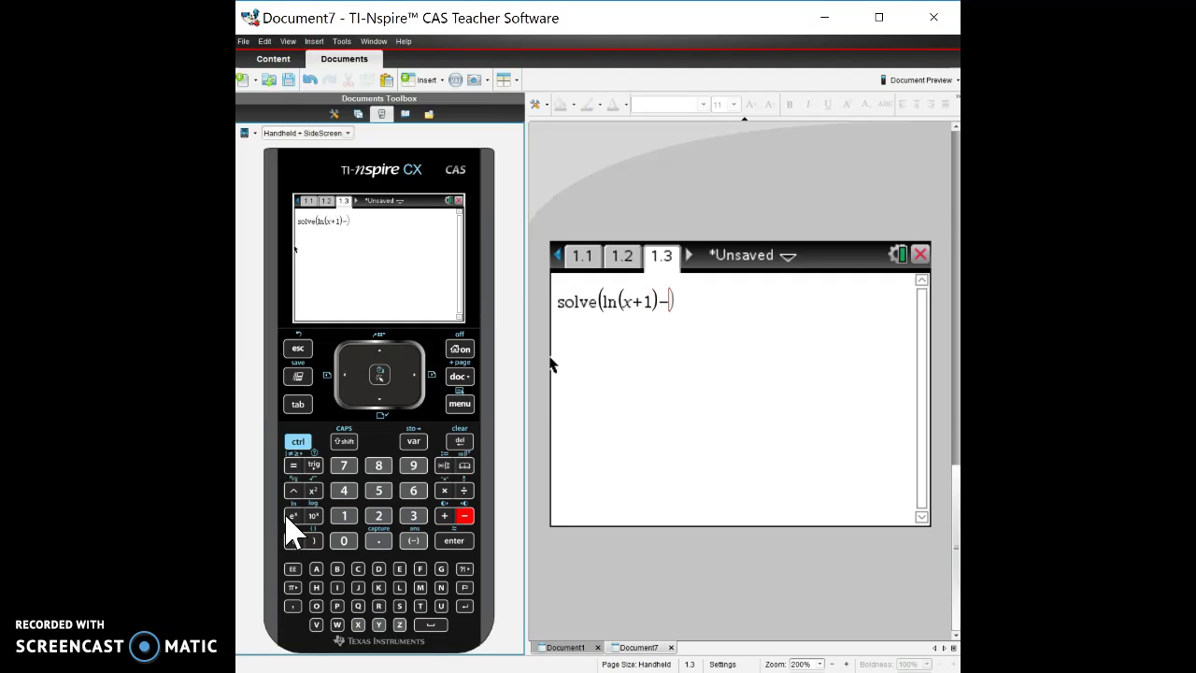
type("3")
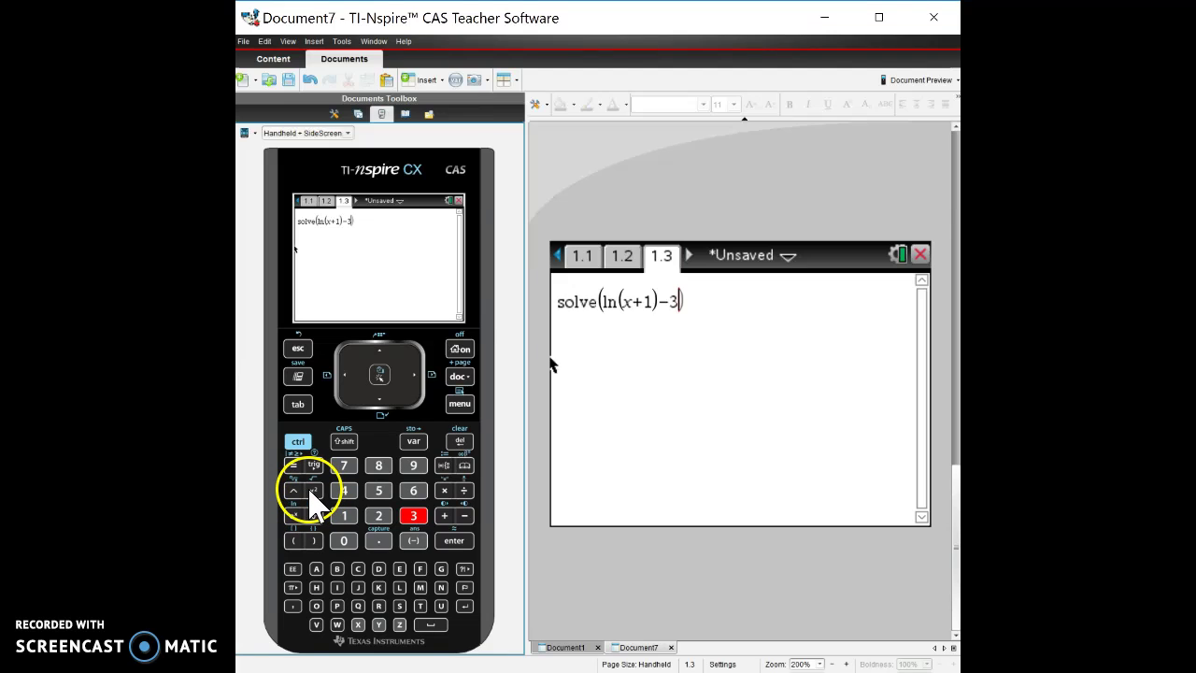
type("x")
left_click(312, 492)
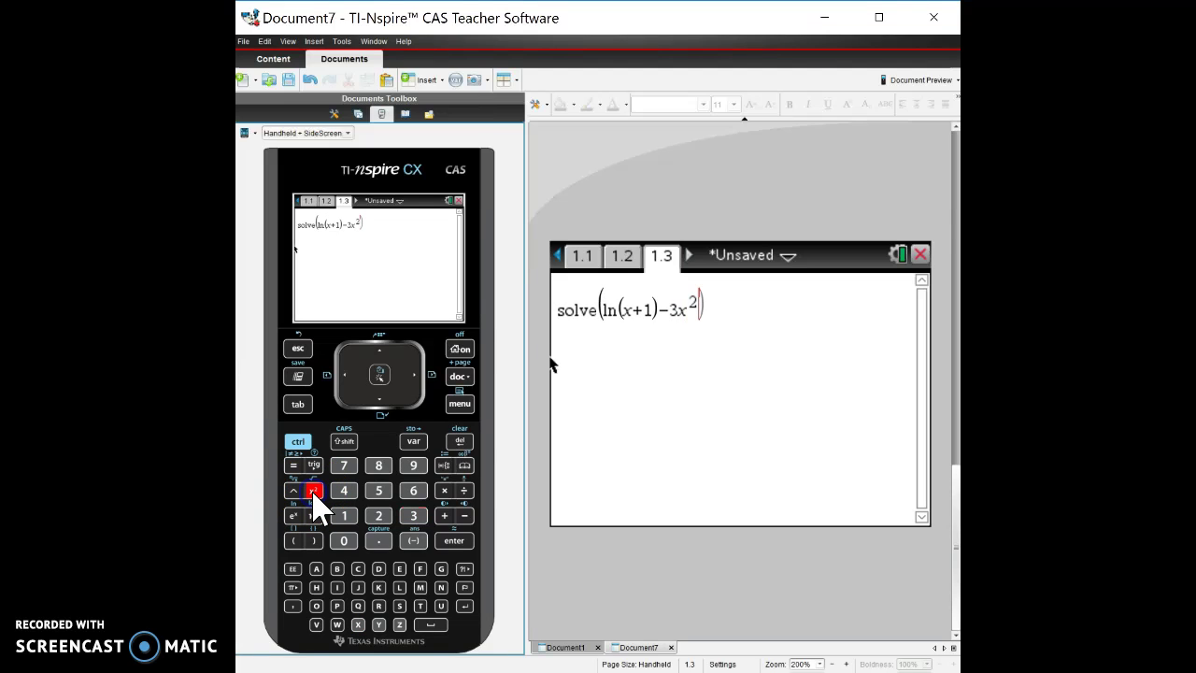
type("=")
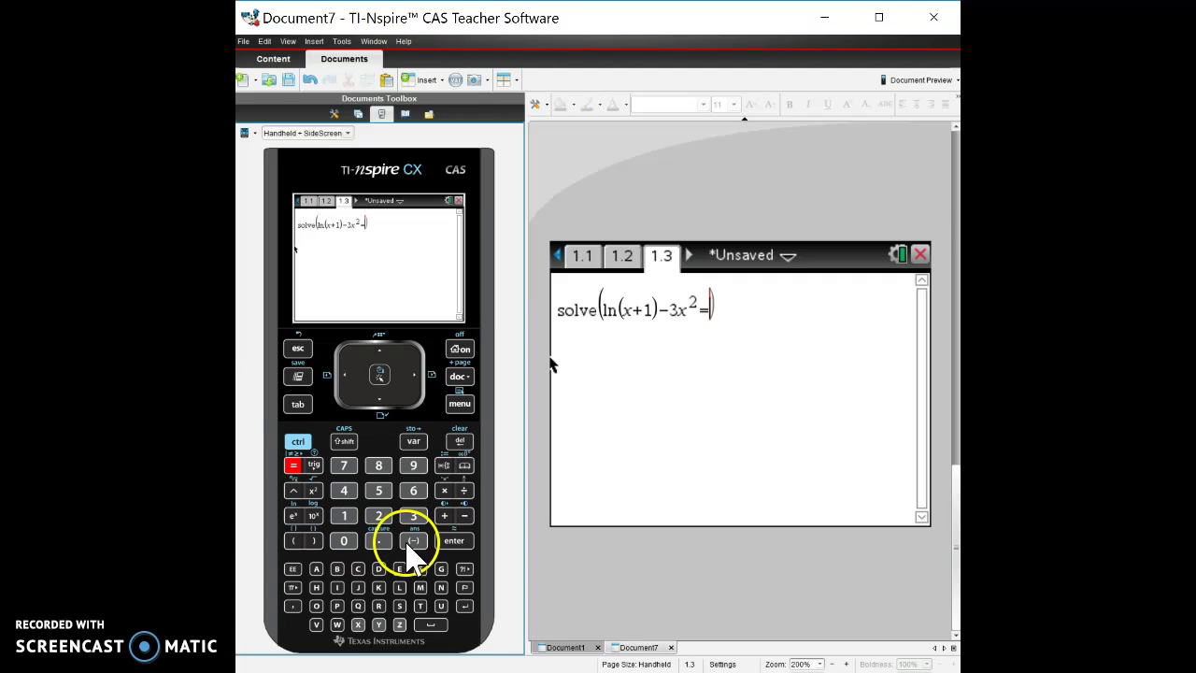
left_click(413, 540)
left_click(346, 491)
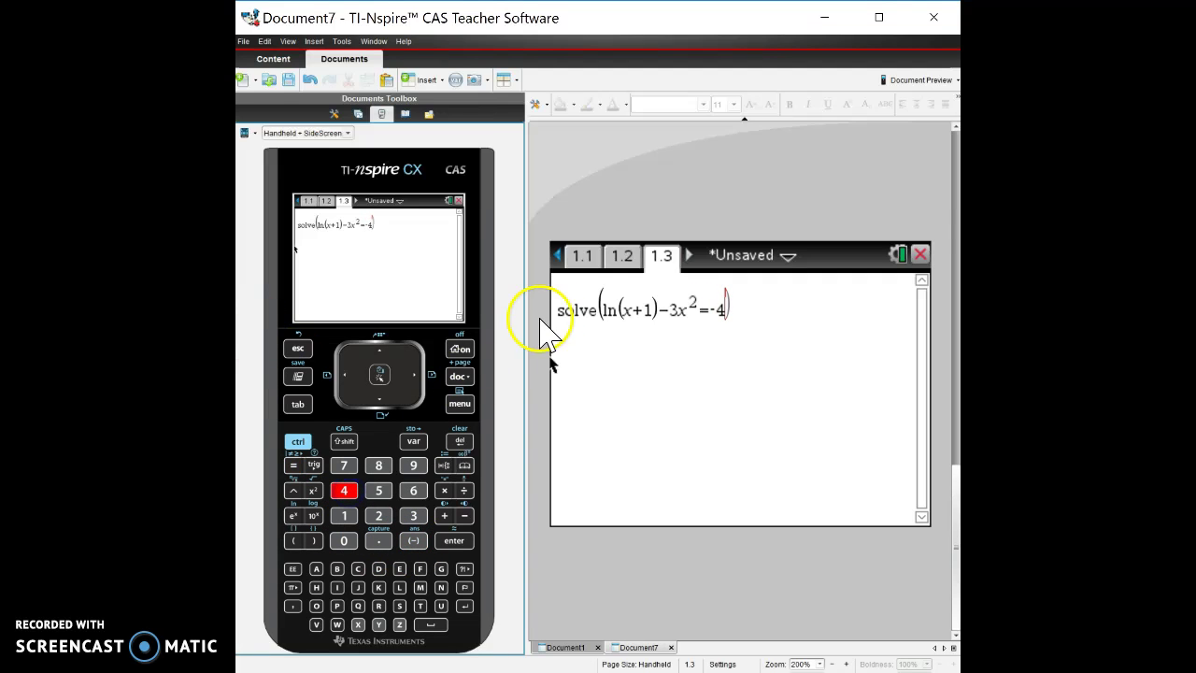
Correct the entry to solve(ln(x+2)−3x²=−4,x), changing x+1 to x+2 and adding ,x
left_click(581, 259)
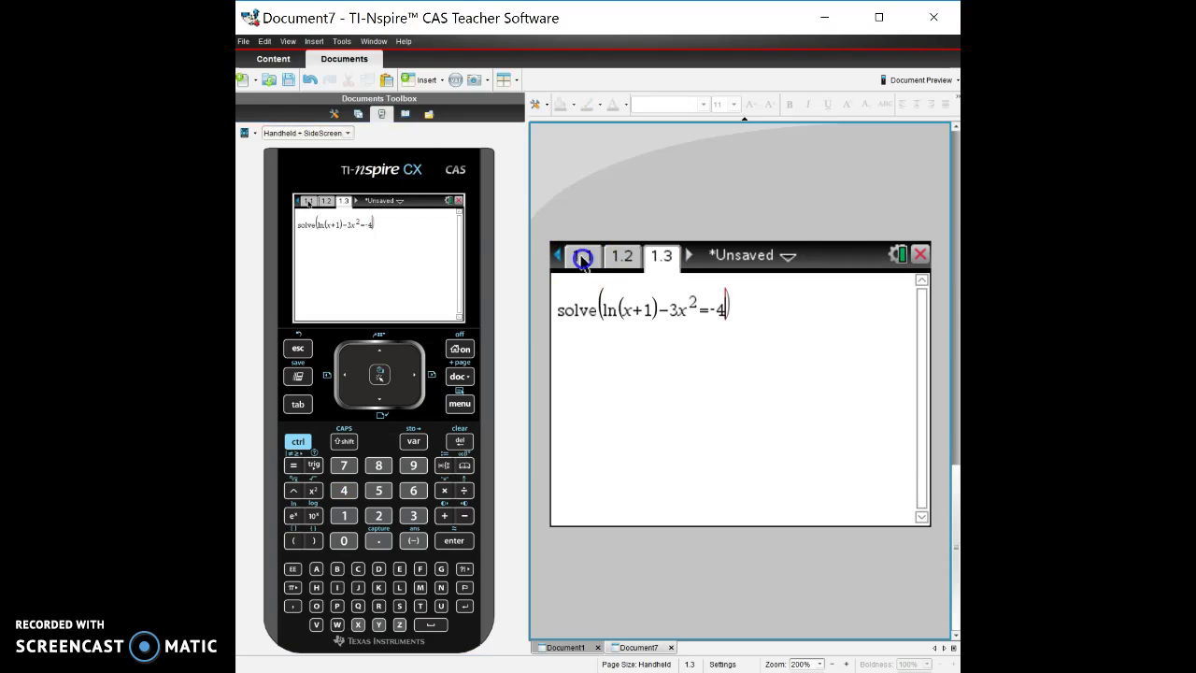
left_click(660, 256)
left_click(654, 308)
key("BackSpace")
type("2")
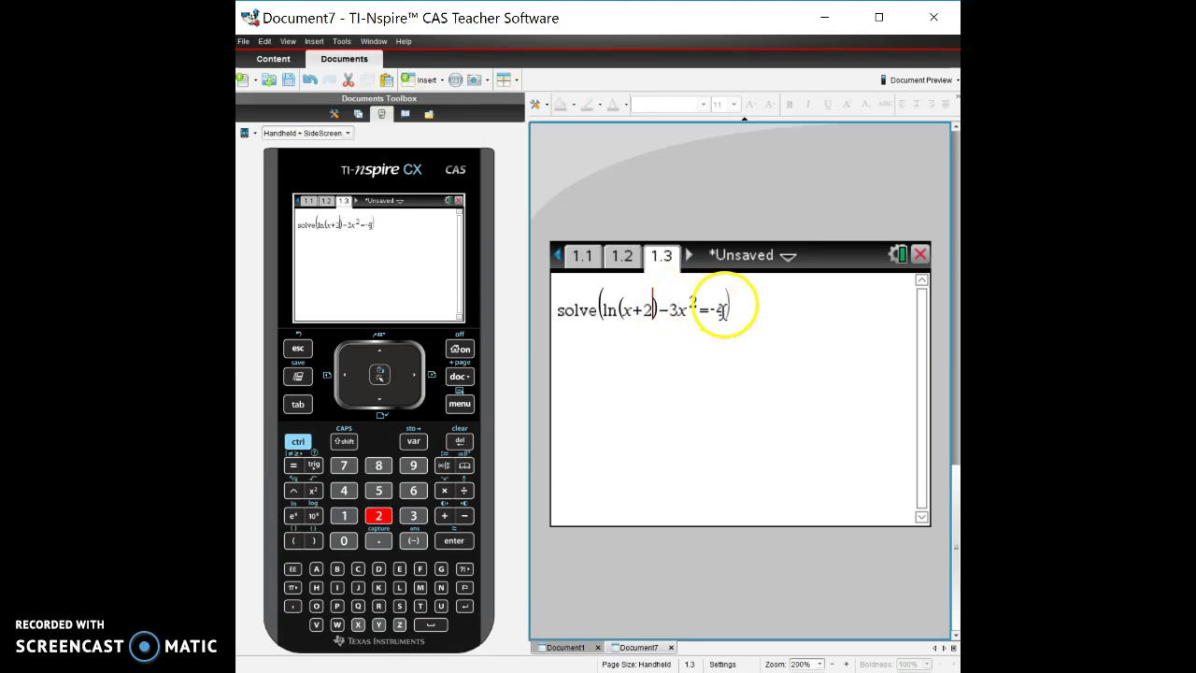
left_click(725, 307)
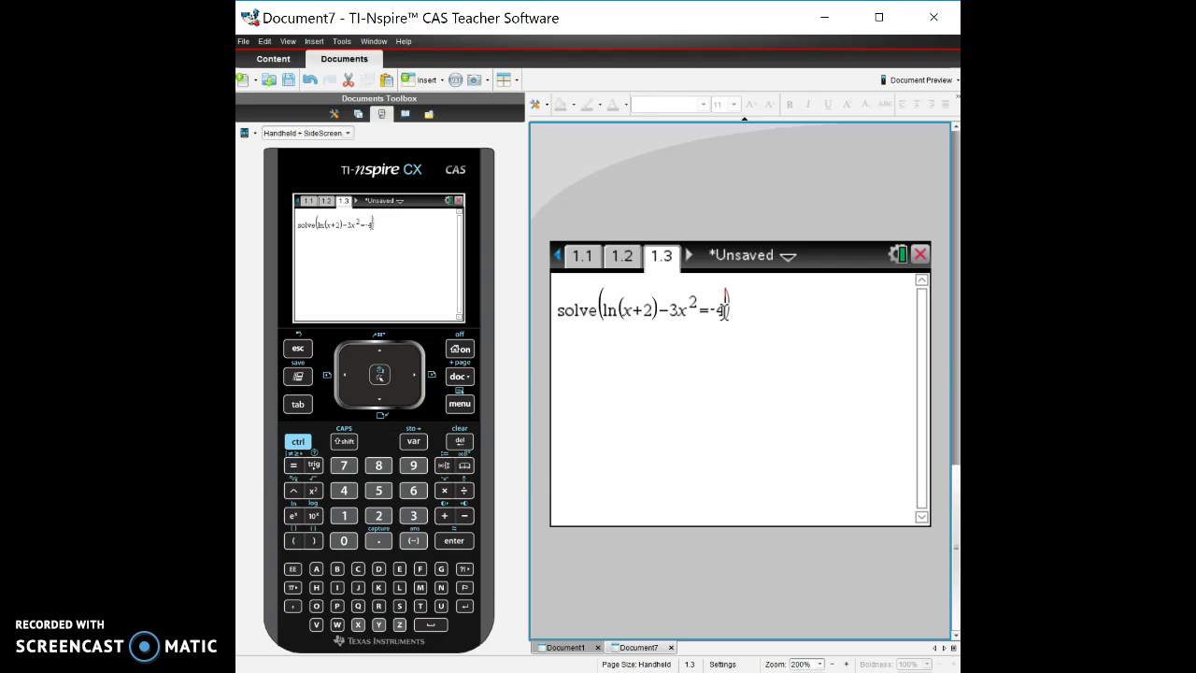
type(",x")
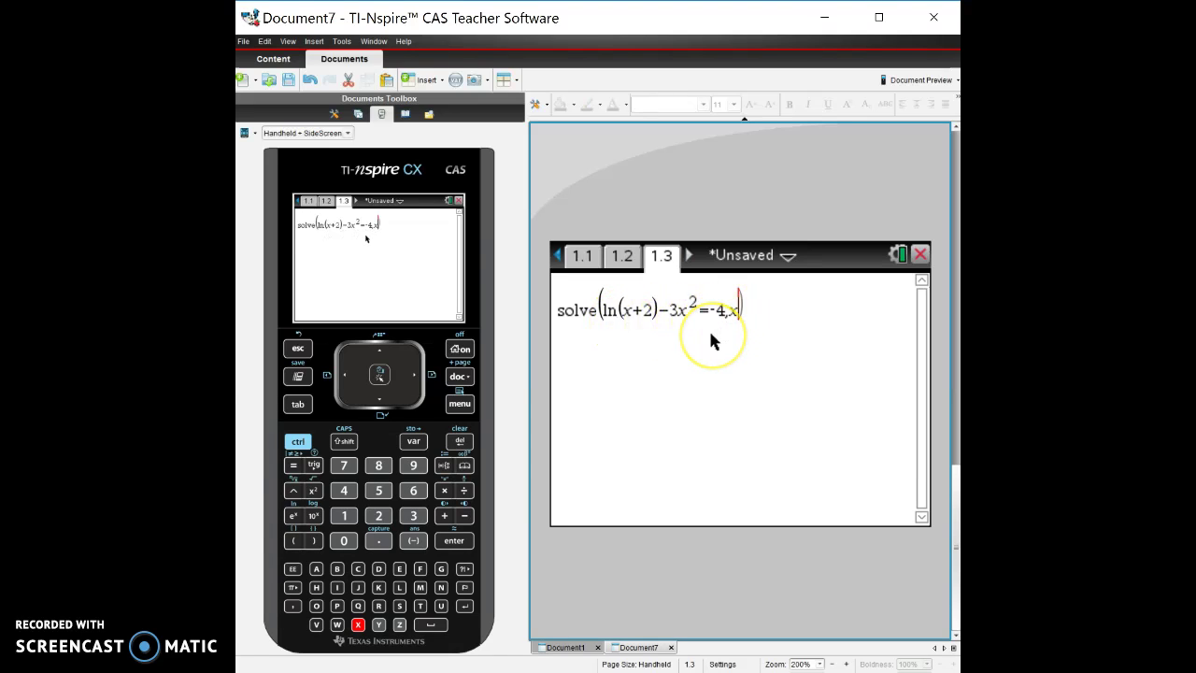
Evaluate the solve command, returning x=−1.13378 or x=1.31642
key("Return")
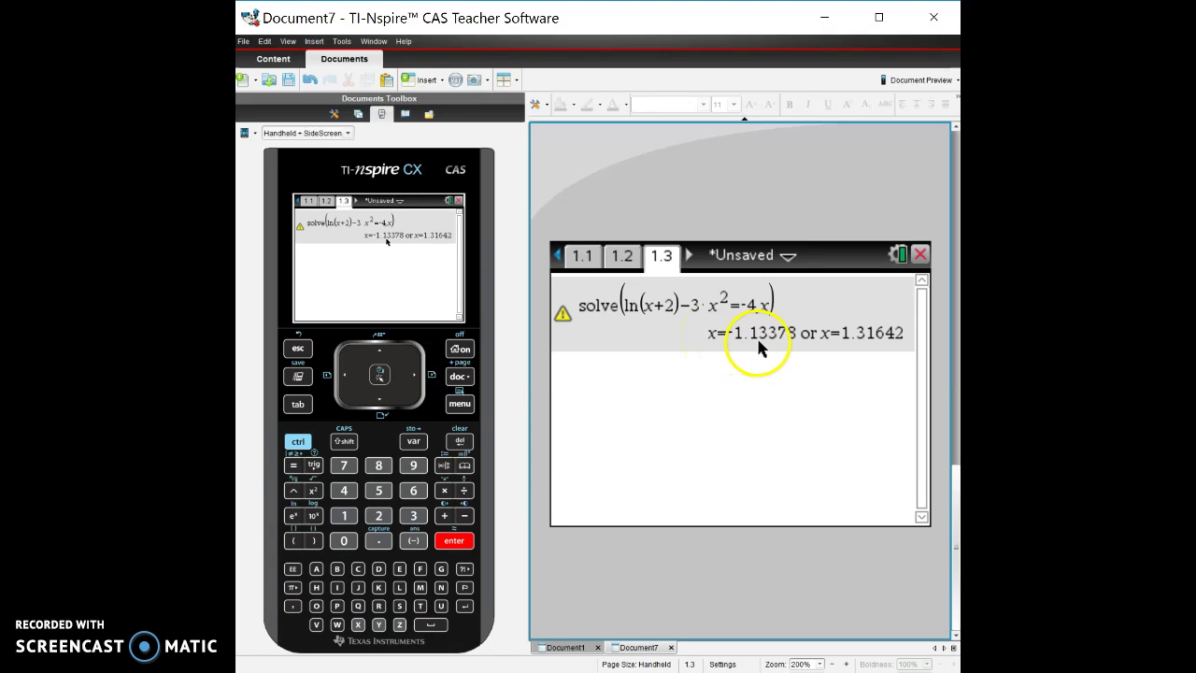